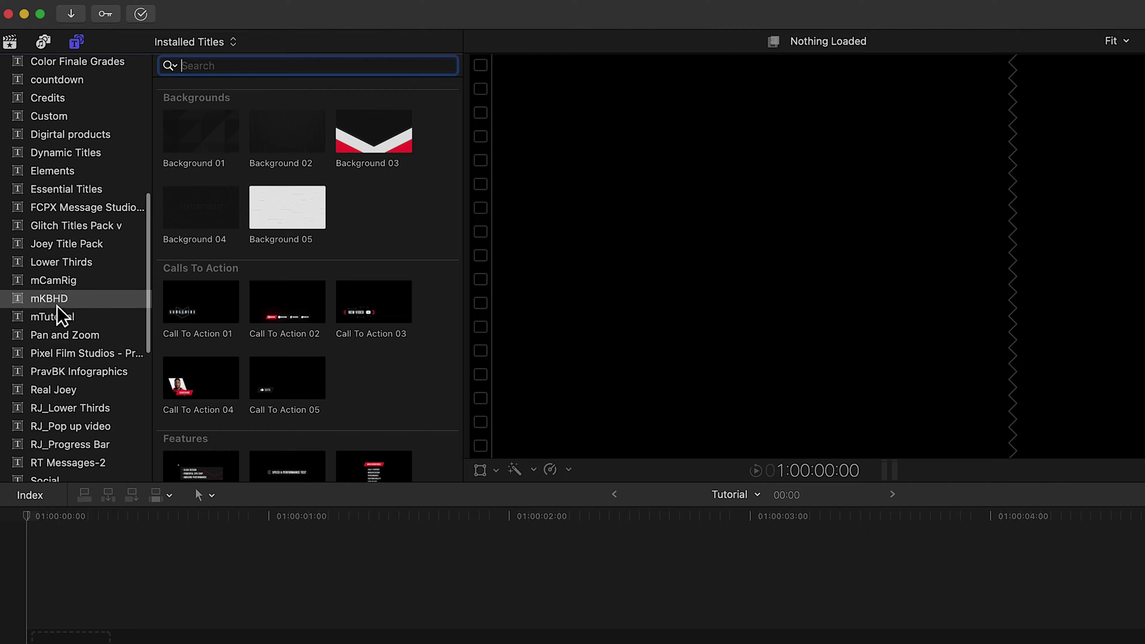
Step: Drag Background 02 from the mKBHD titles into the Tutorial timeline as a 6-second clip
left_click(79, 304)
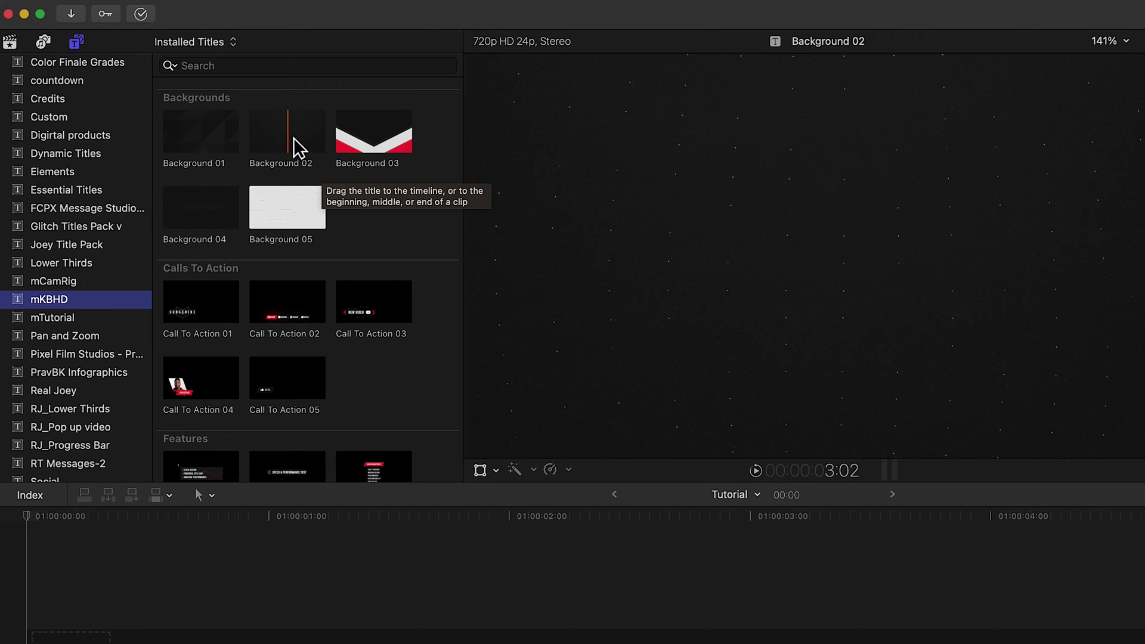
left_click_drag(298, 148, 167, 641)
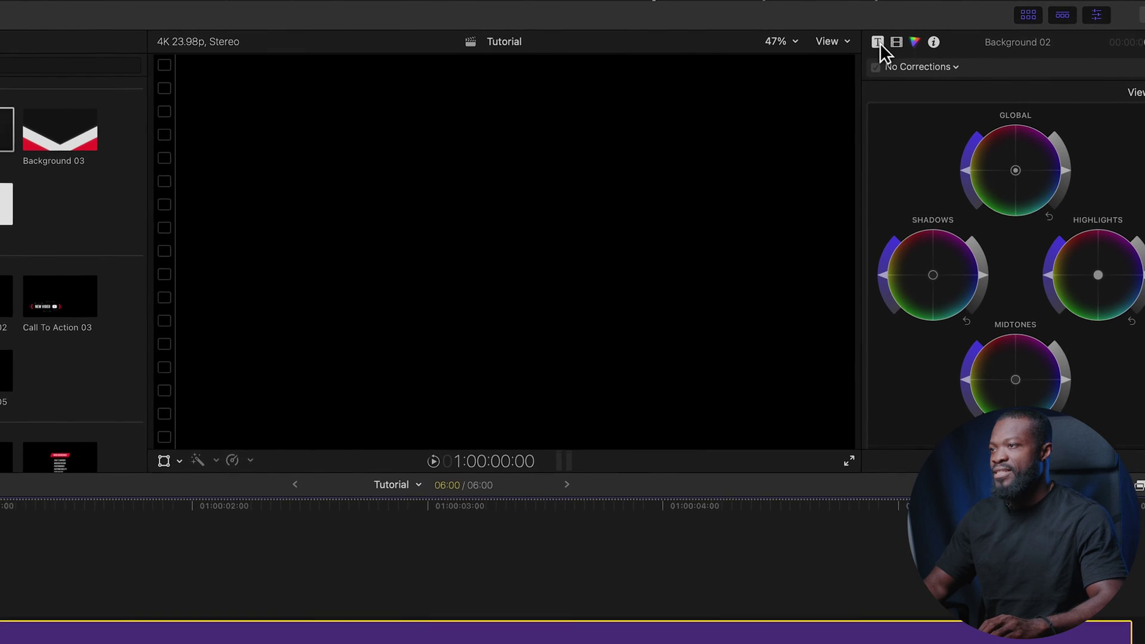
Step: Disable Animation In and Animation Out on Background 02, previewing playback after each change
left_click(873, 42)
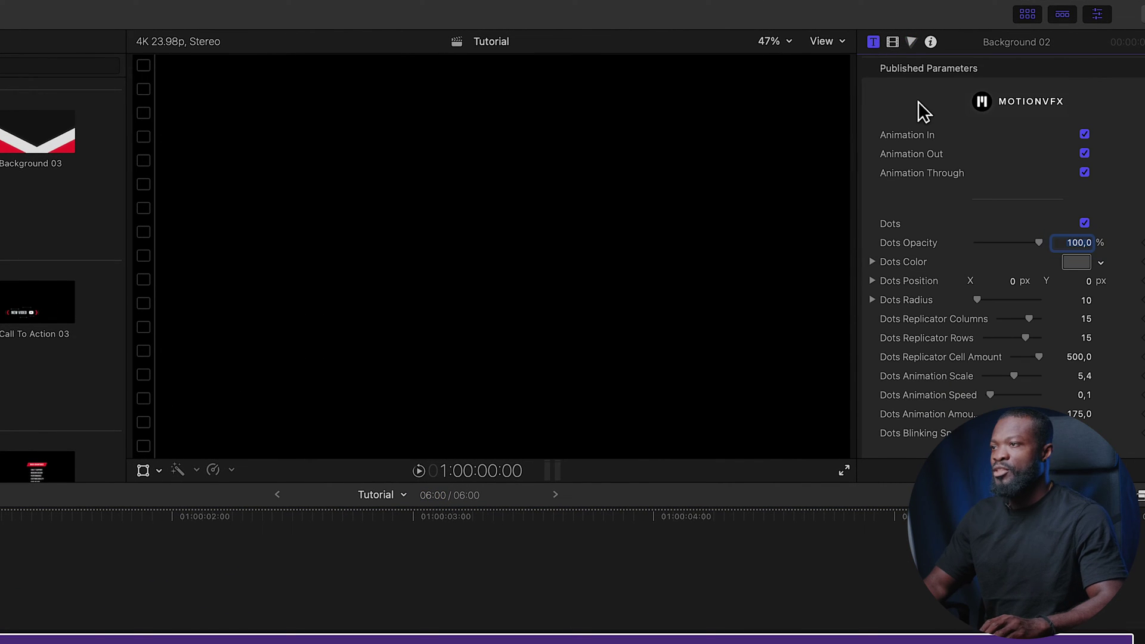
left_click(1085, 136)
key("space")
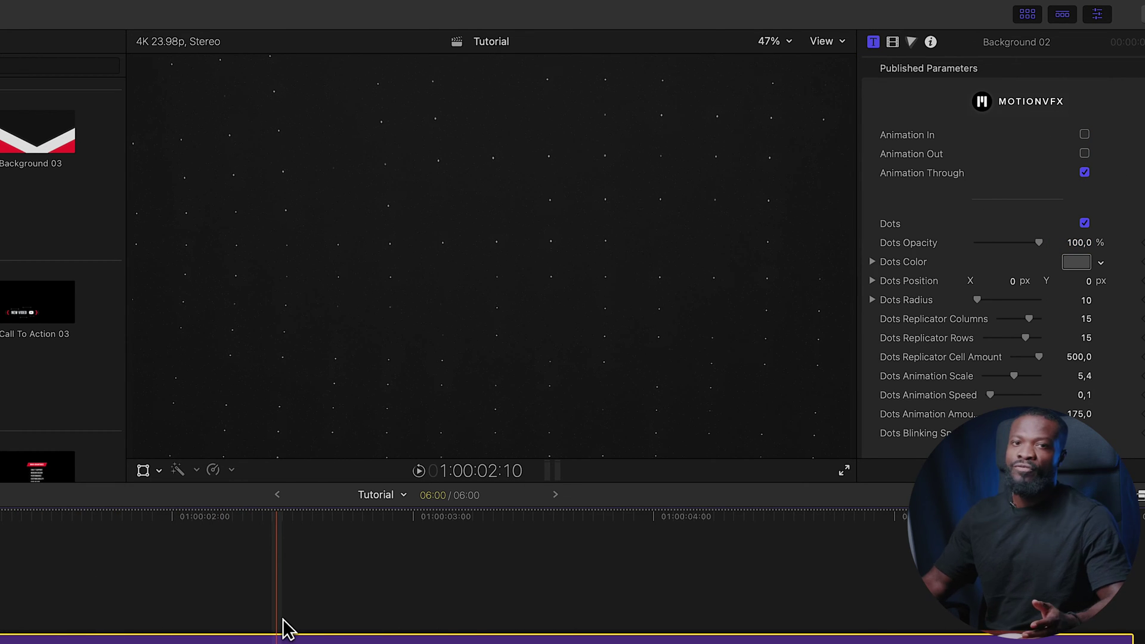
left_click(1084, 135)
key("space")
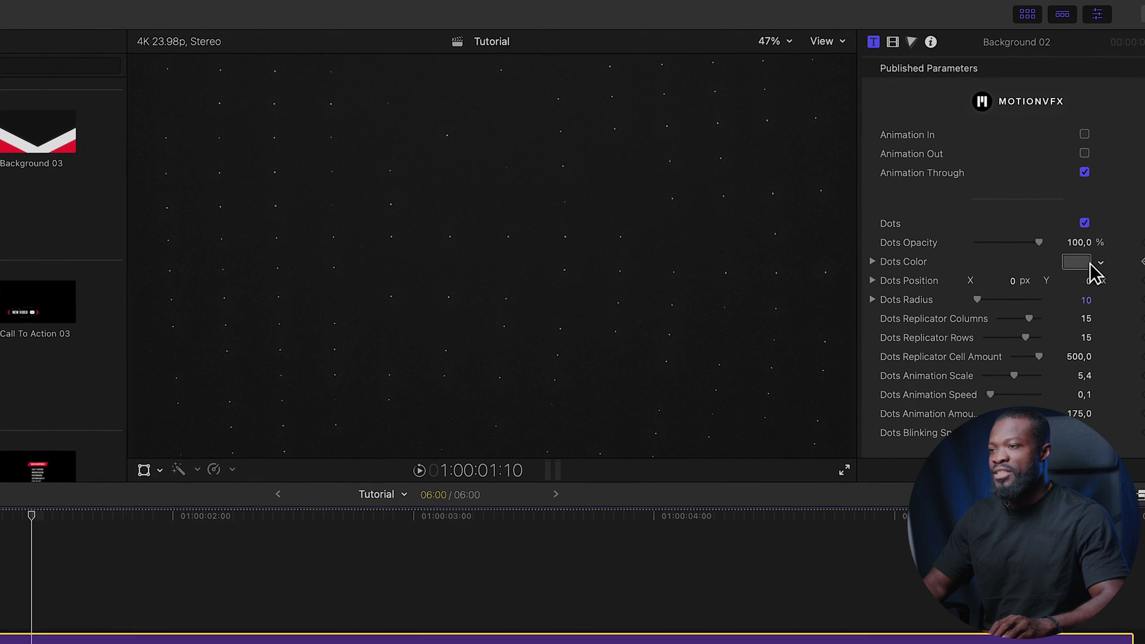
Step: Set Background 02's Dots Color to Red
left_click(1073, 210)
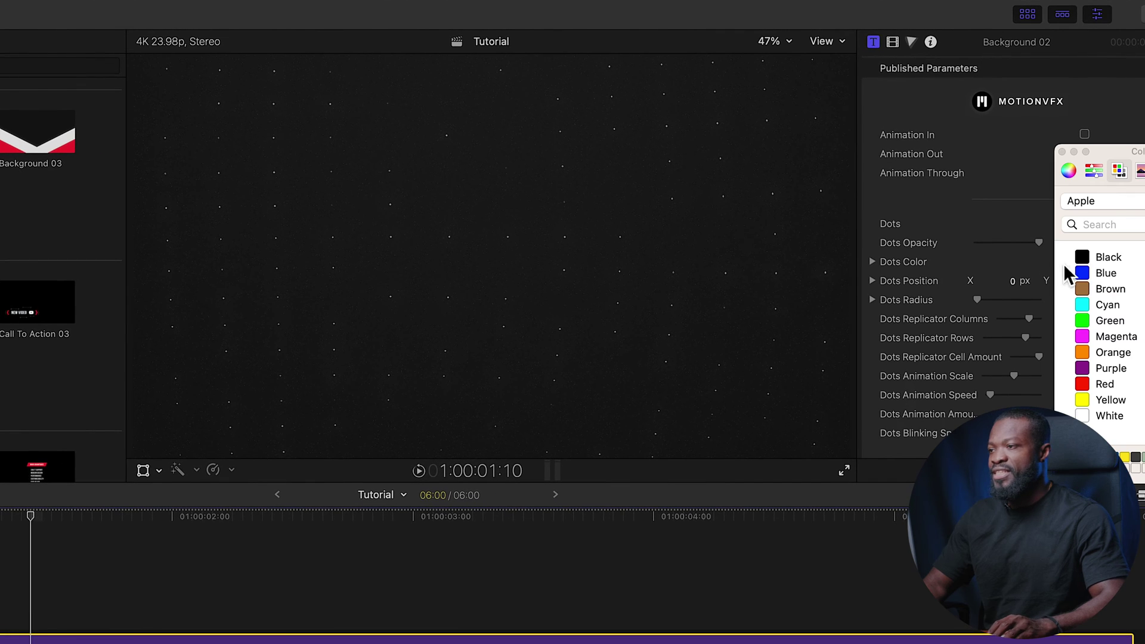
left_click(1085, 382)
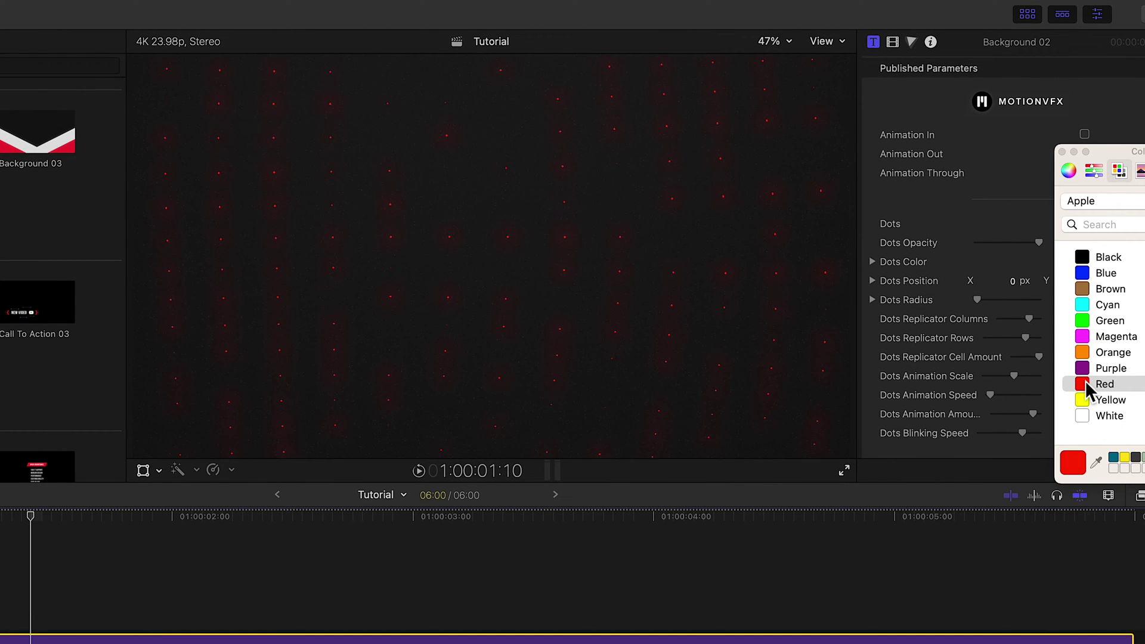
left_click(1061, 152)
Step: Try purple for Background Color 1, then close the colour window
scroll(975, 391, "down", 10)
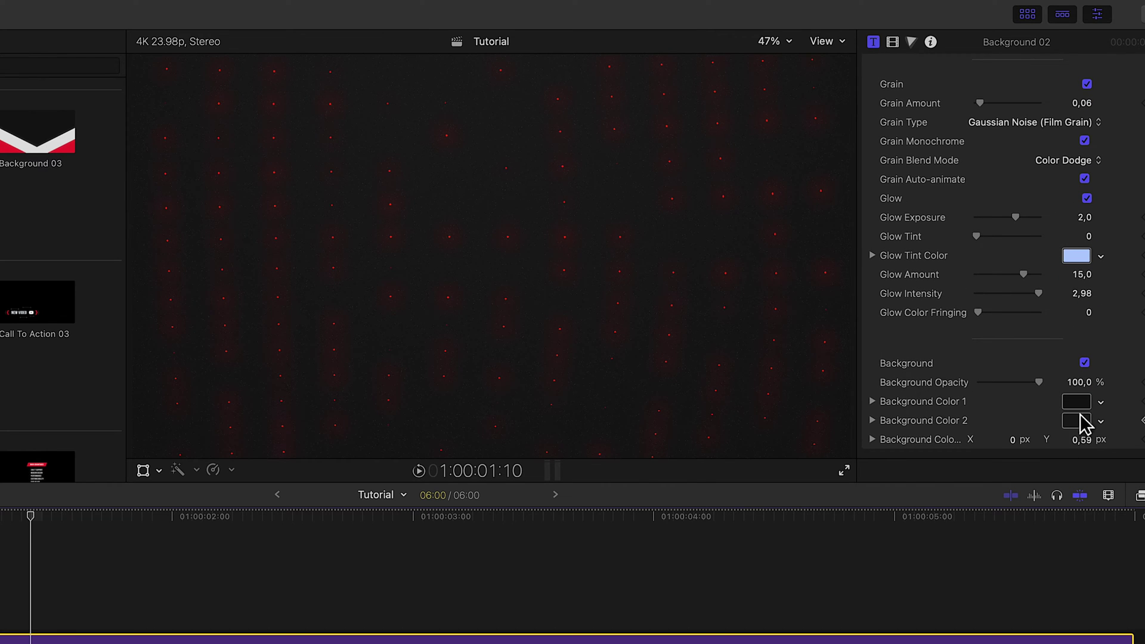
left_click(1076, 402)
left_click(1087, 369)
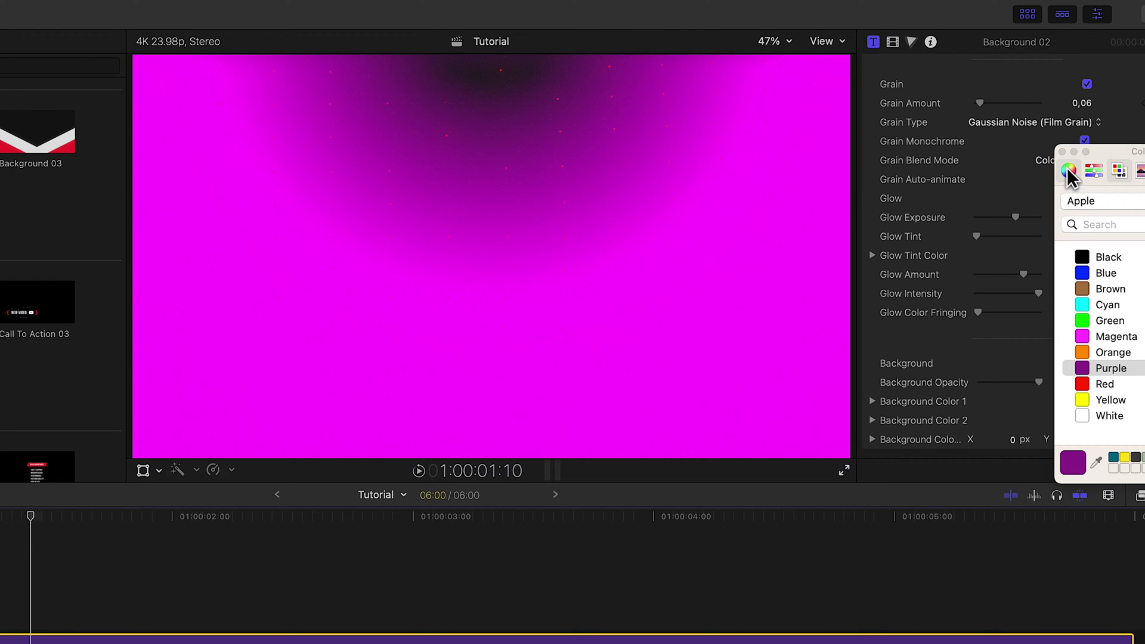
left_click(1062, 152)
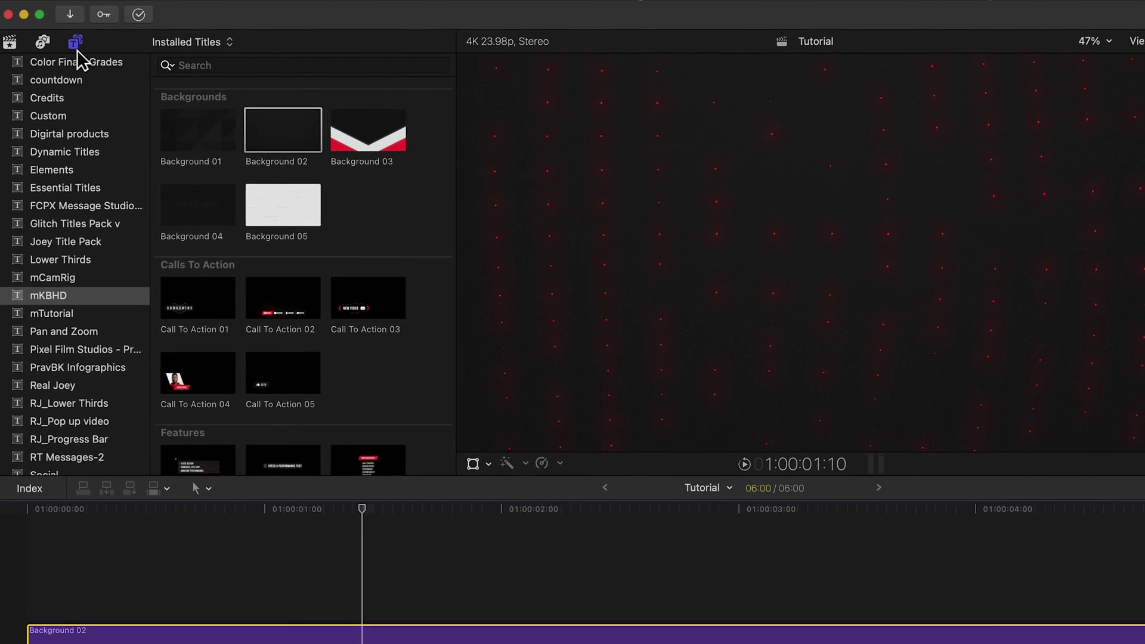
Step: Place MKBHD clip 1 above Background 02, with the playhead at its start
left_click(75, 41)
left_click(9, 42)
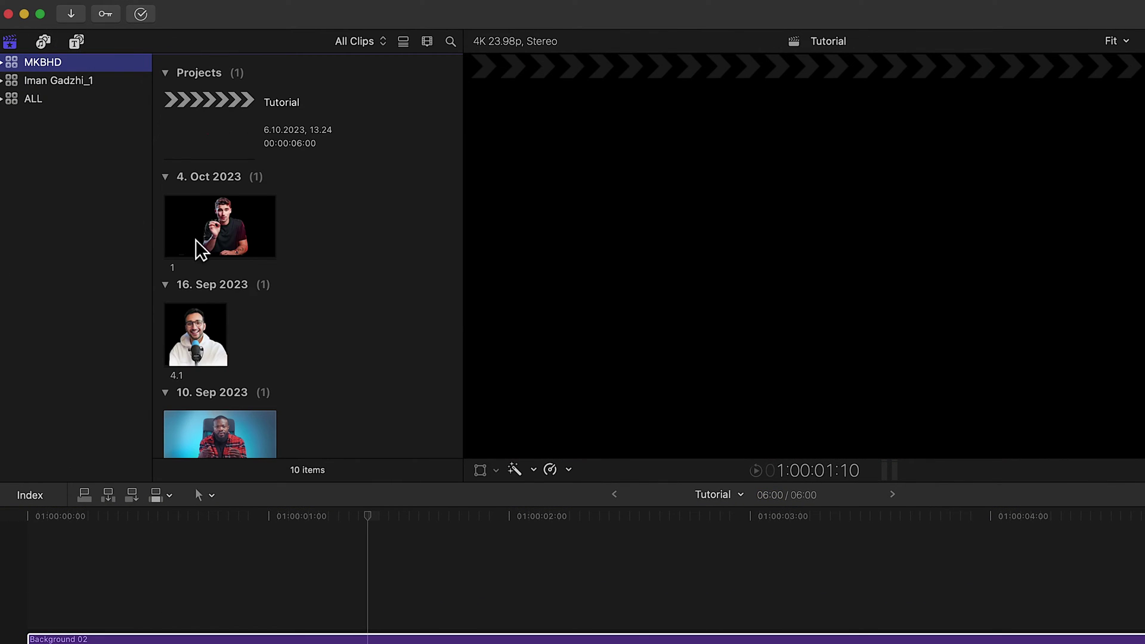
left_click(233, 227)
scroll(307, 268, "down", 4)
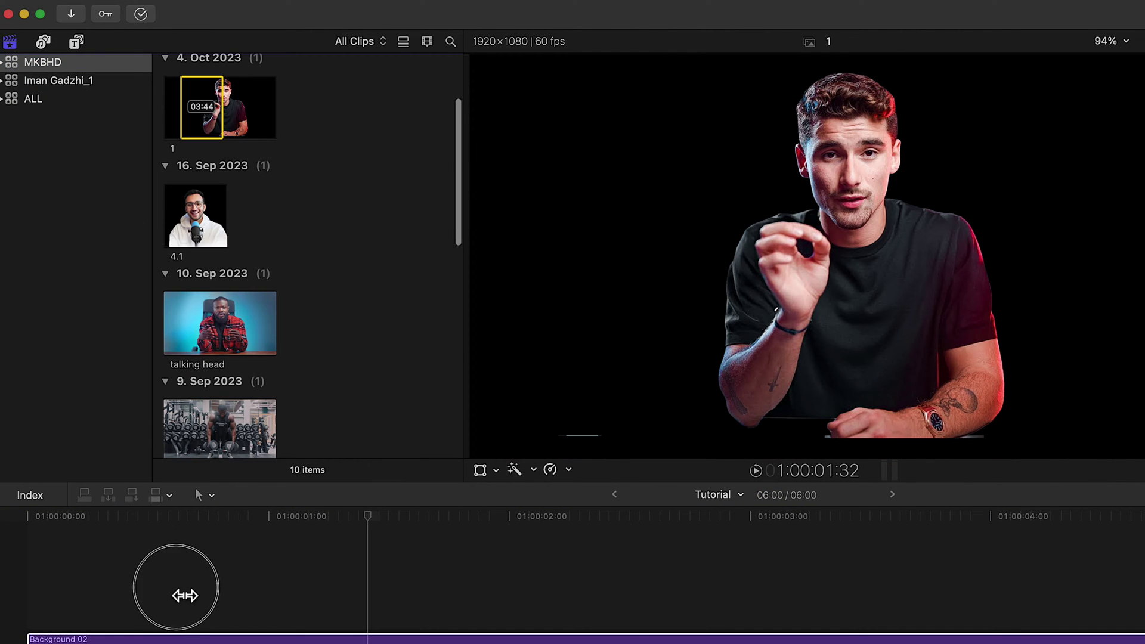
left_click_drag(201, 89, 153, 542)
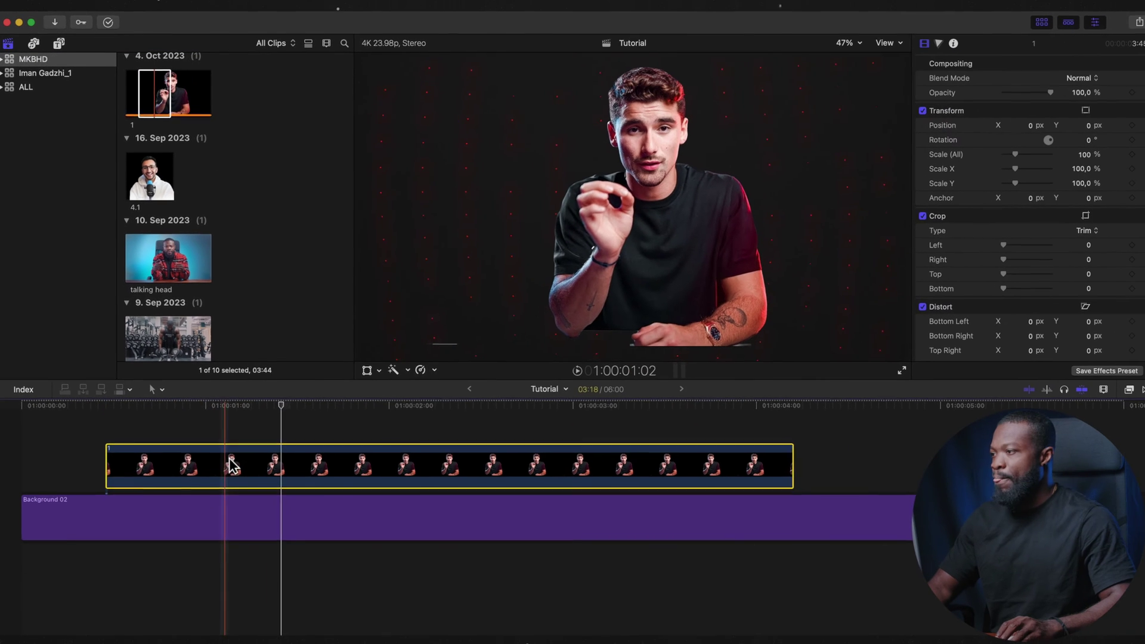
left_click(136, 561)
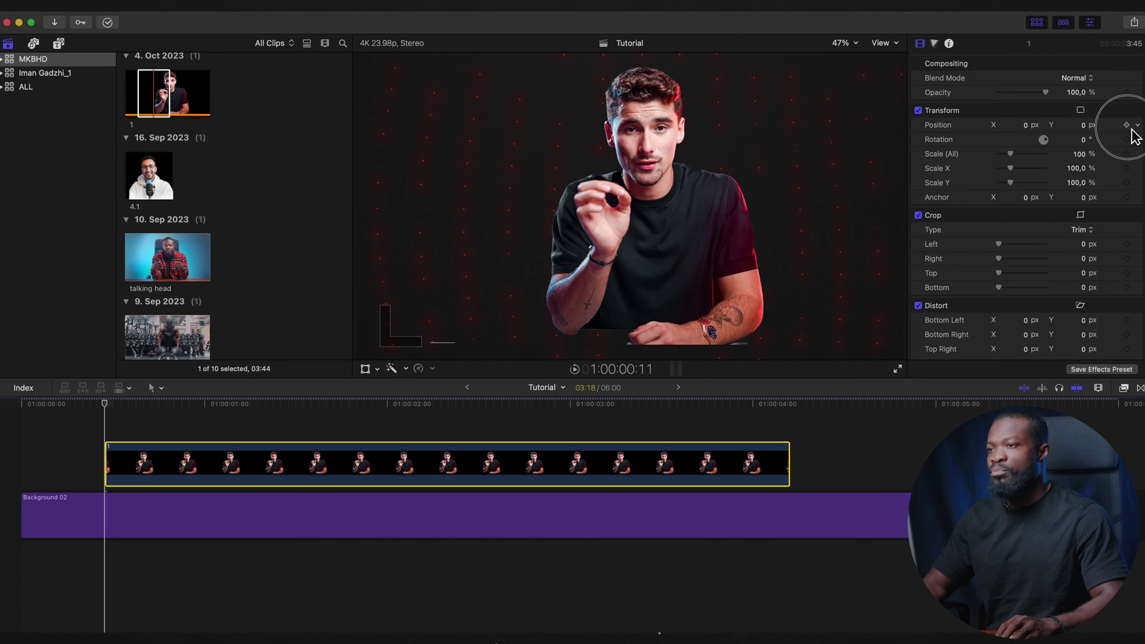
Step: Keyframe clip 1's Position Y to about -2066 px at its start, then play the rise-in
left_click(190, 407)
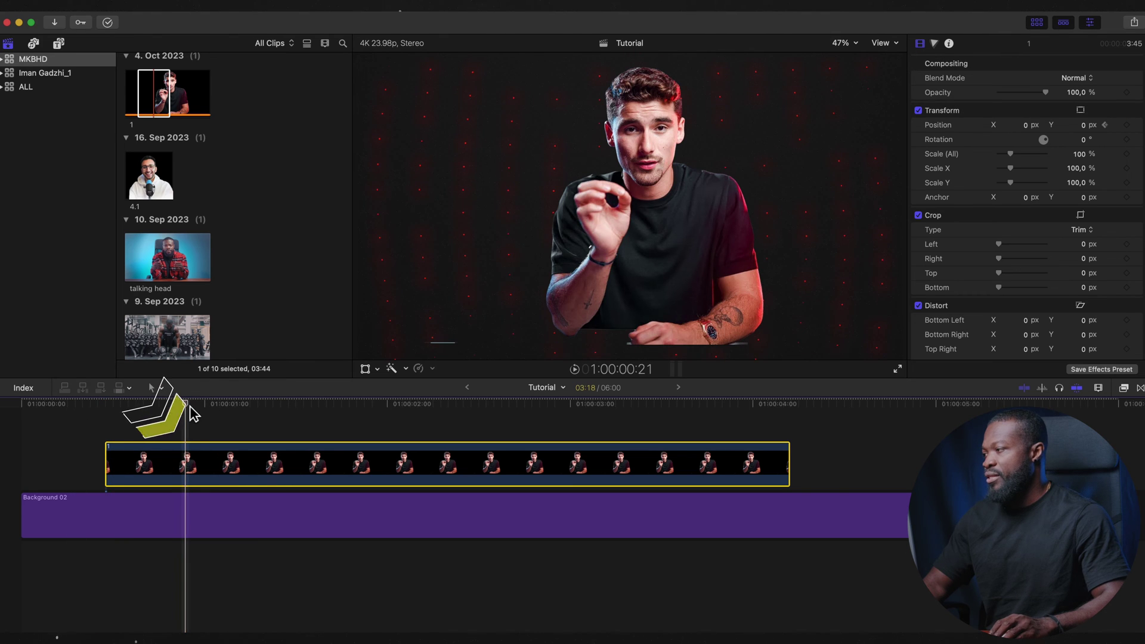
left_click(1106, 126)
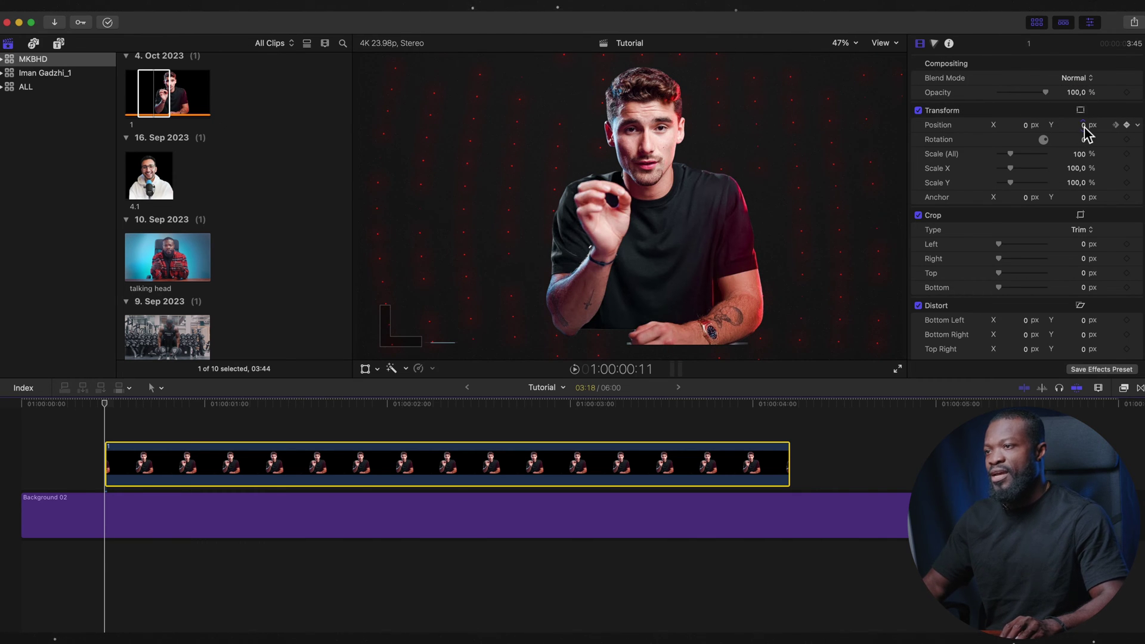
left_click_drag(1084, 127, 1083, 258)
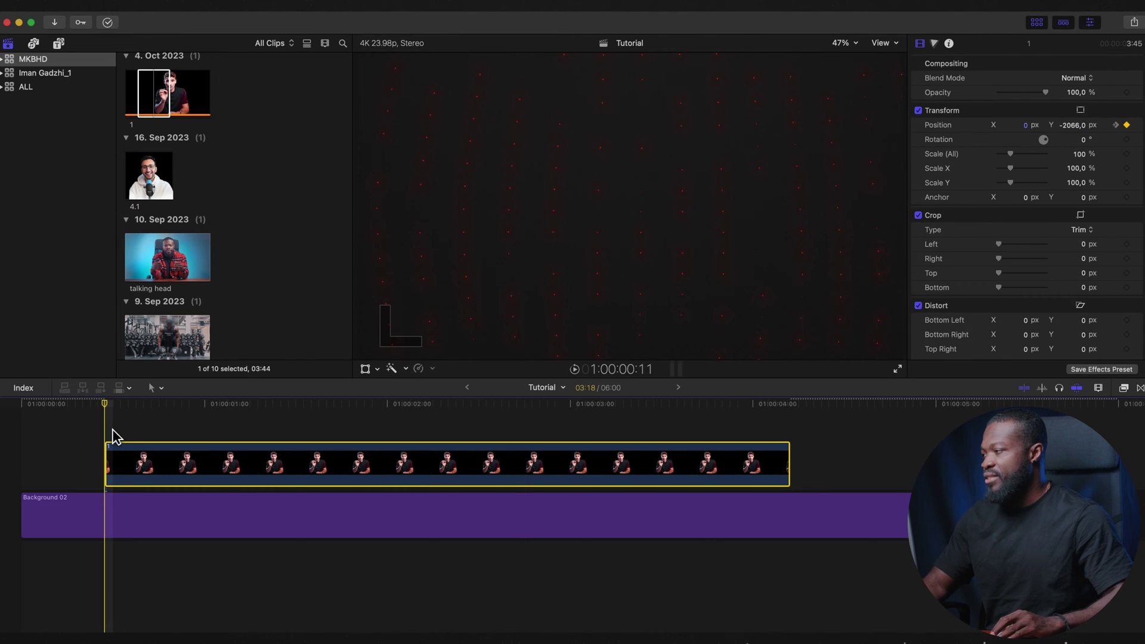
key("space")
key("space")
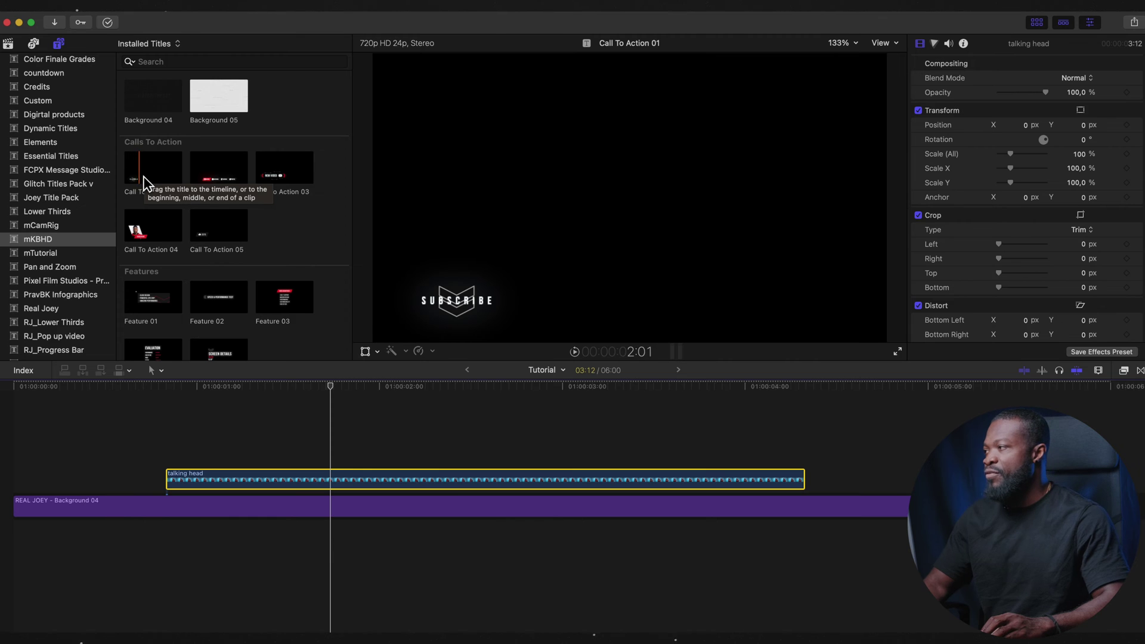
Step: Drag Call To Action 01 above the talking head clip and park the playhead inside it
left_click_drag(149, 178, 179, 438)
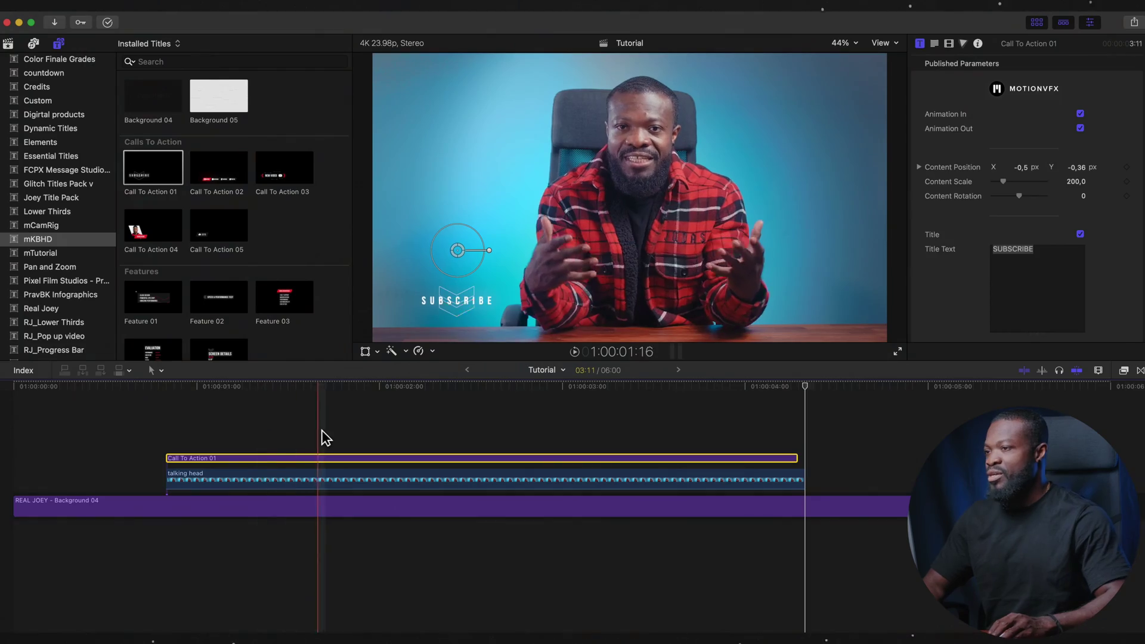
left_click(322, 432)
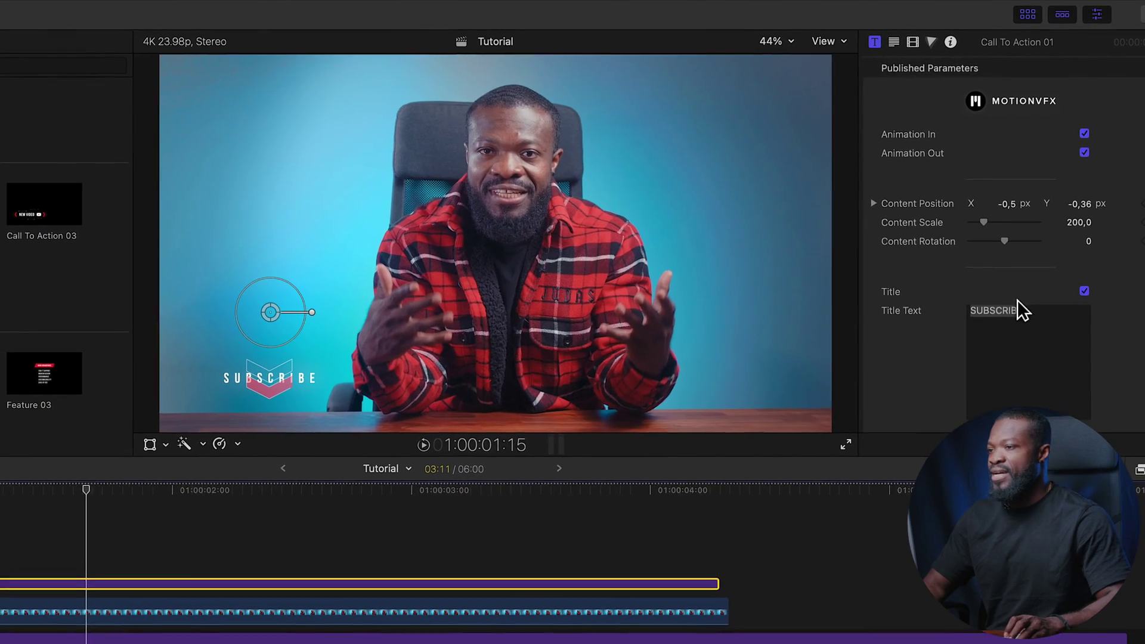
Step: Set Call To Action 01's Arrows Fill Color to Yellow and select the Title Text field
scroll(1049, 292, "down", 8)
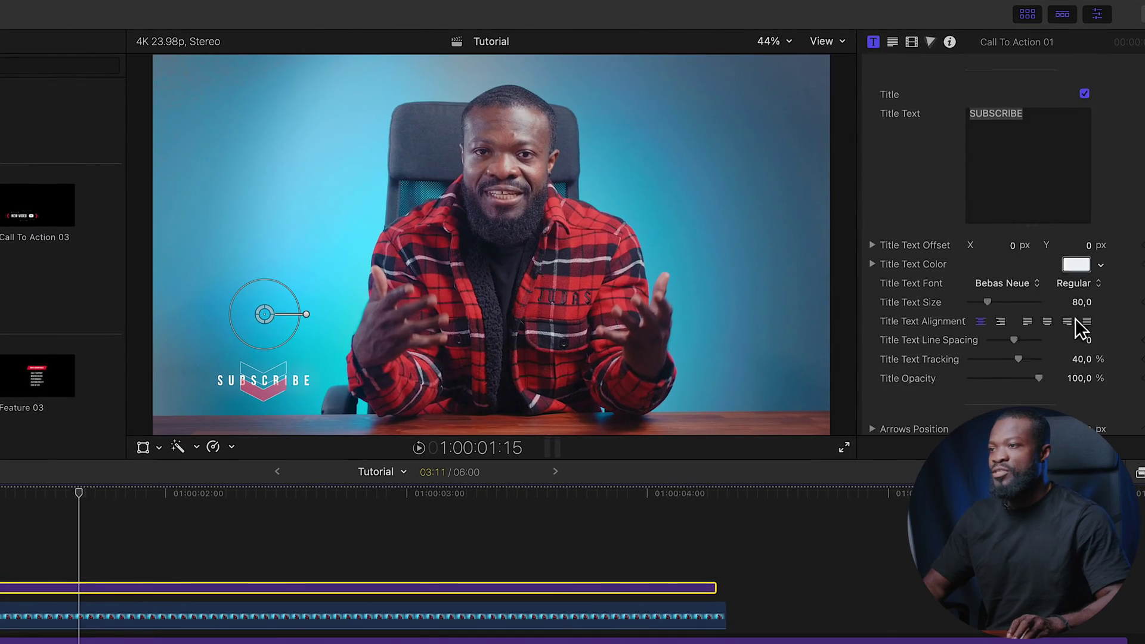
scroll(1070, 311, "down", 5)
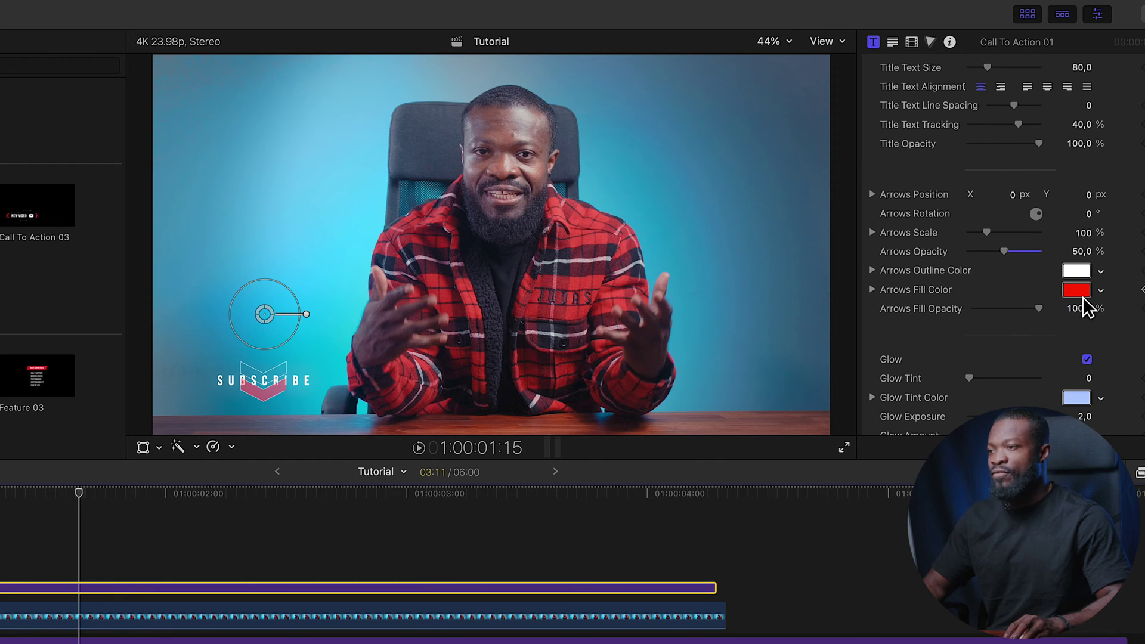
left_click(1078, 292)
left_click(1097, 399)
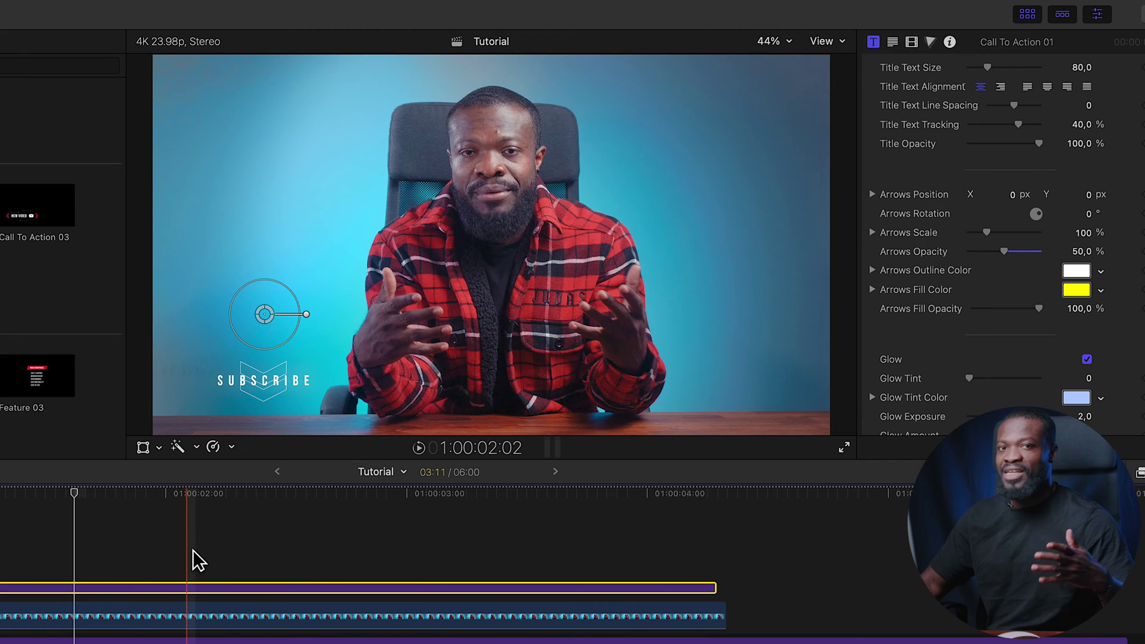
scroll(956, 204, "up", 10)
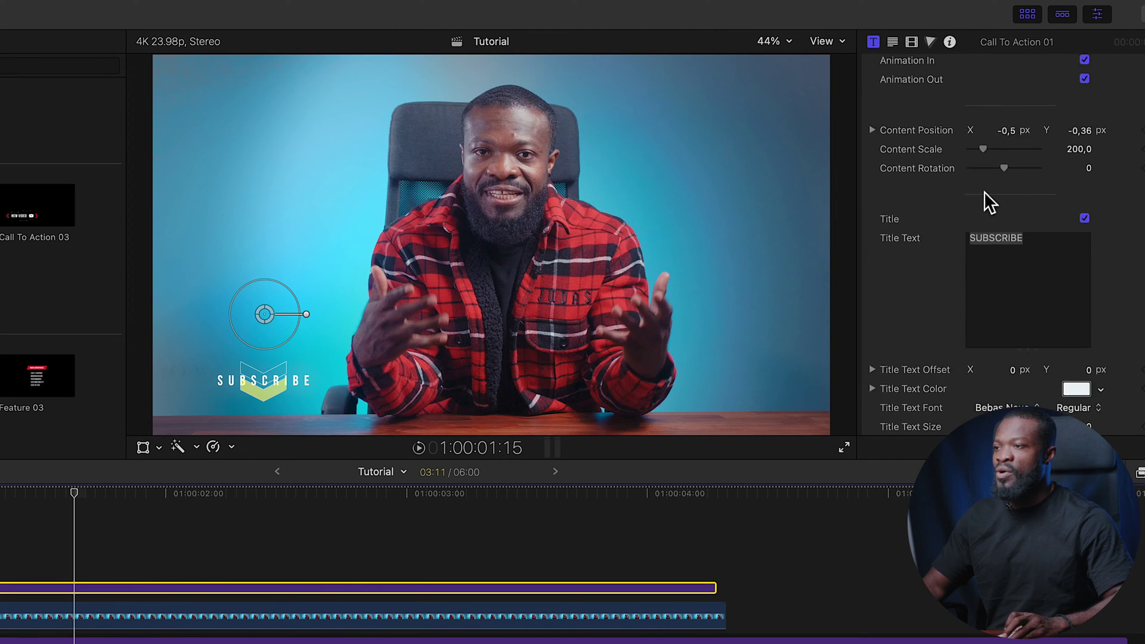
double_click(961, 292)
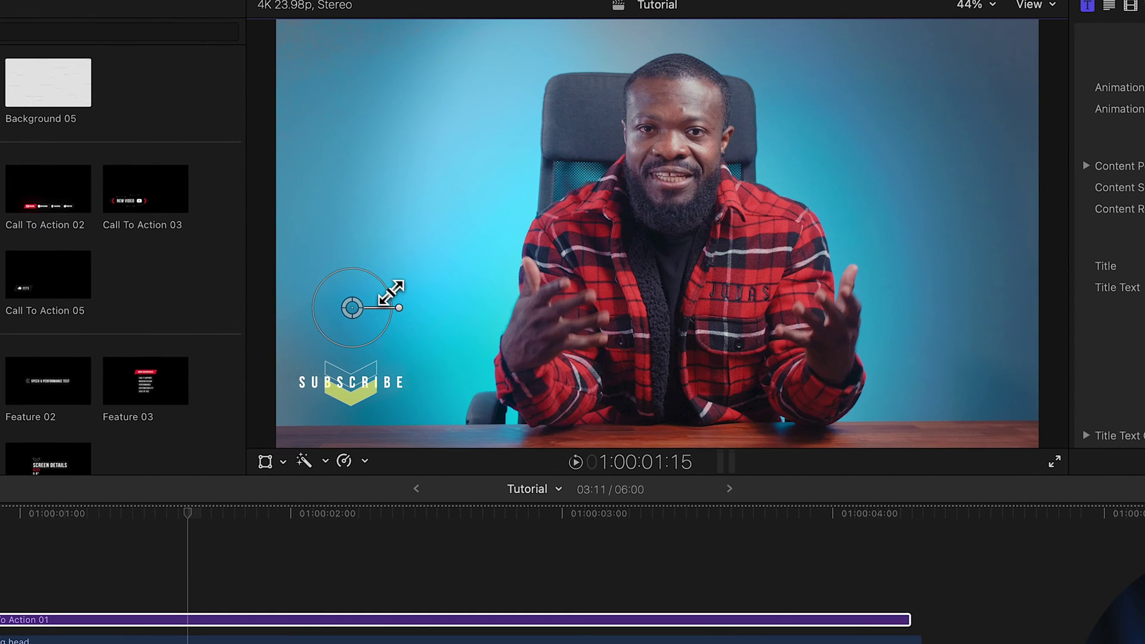
Step: Drag the SUBSCRIBE title's scale handle outward to enlarge it in the viewer
left_click_drag(390, 292, 405, 289)
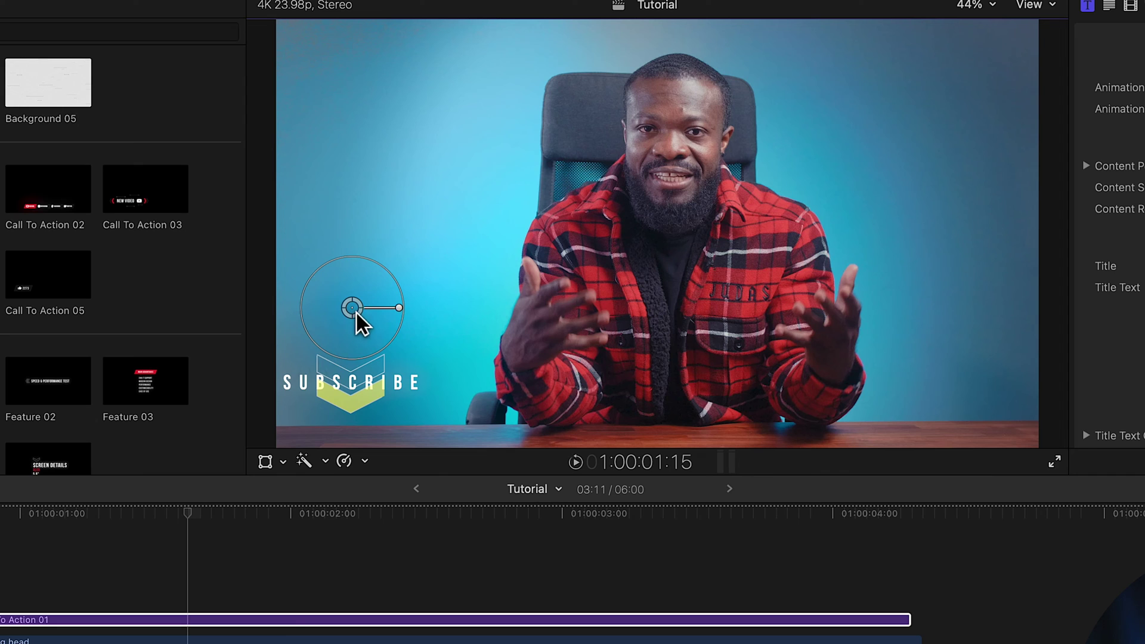
Step: Drag the SUBSCRIBE title's position handle from the lower left up to the top edge
left_click_drag(356, 311, 1029, 312)
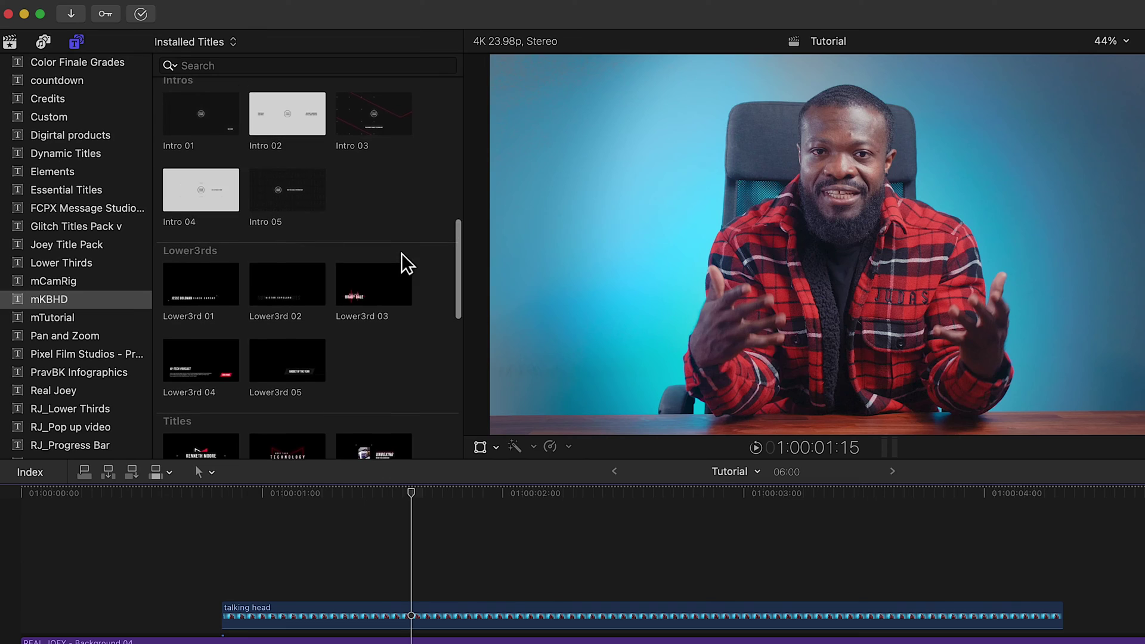
Step: Scroll the mKBHD titles down to Split Screen and preview its thumbnail in the viewer
scroll(401, 261, "down", 5)
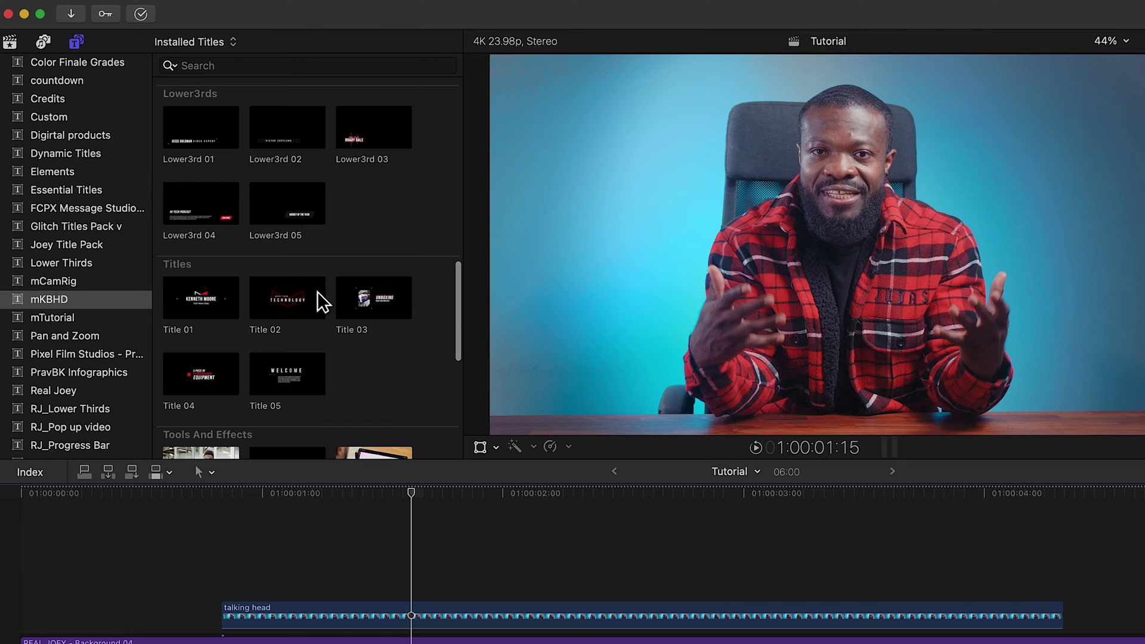
scroll(327, 356, "down", 5)
scroll(324, 346, "down", 2)
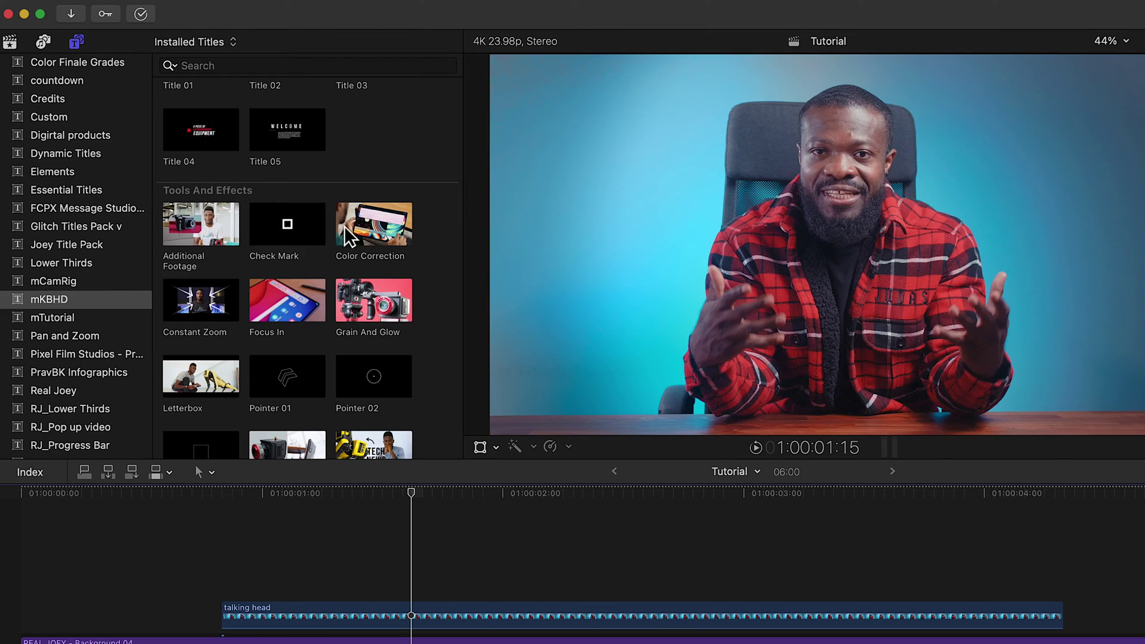
scroll(386, 322, "down", 3)
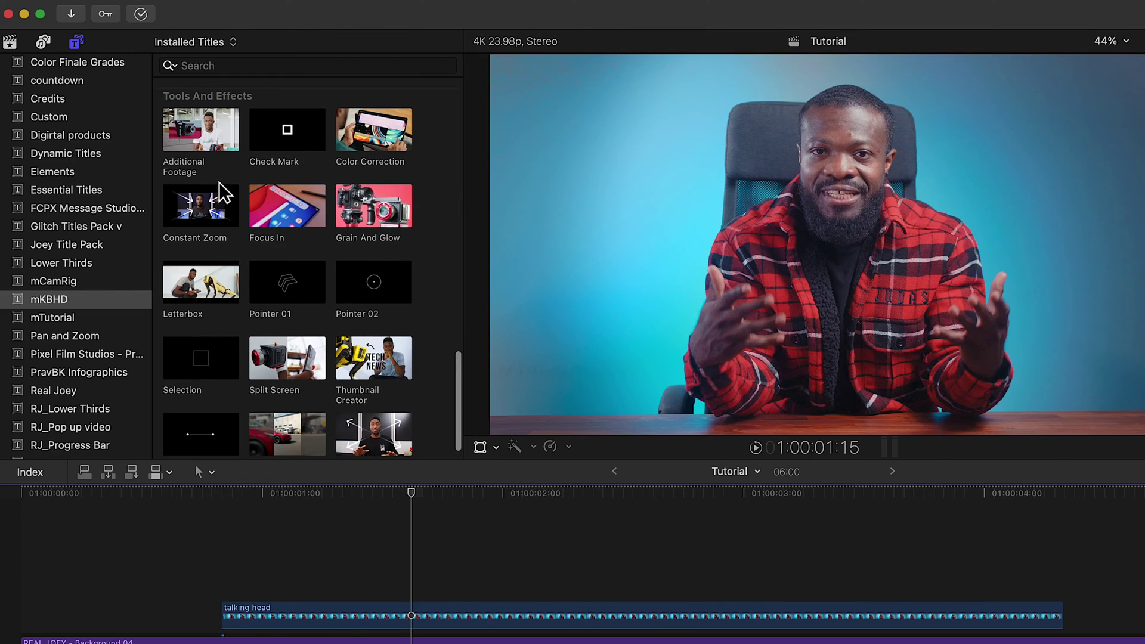
left_click(225, 194)
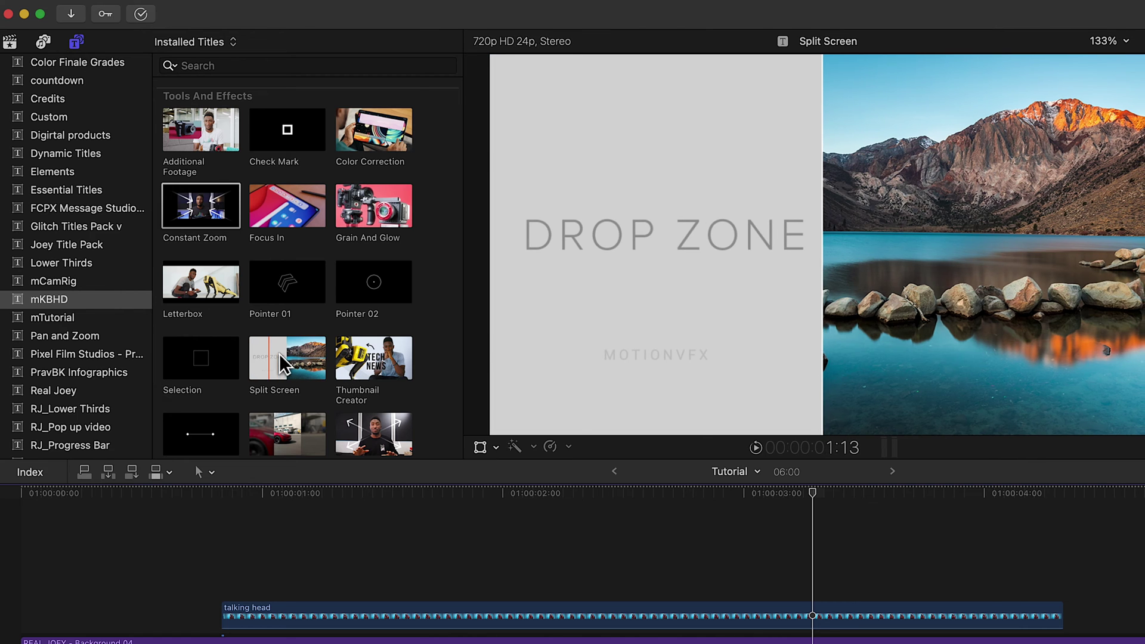
Step: Place the Split Screen title above the talking head clip and select it
left_click_drag(276, 363, 257, 557)
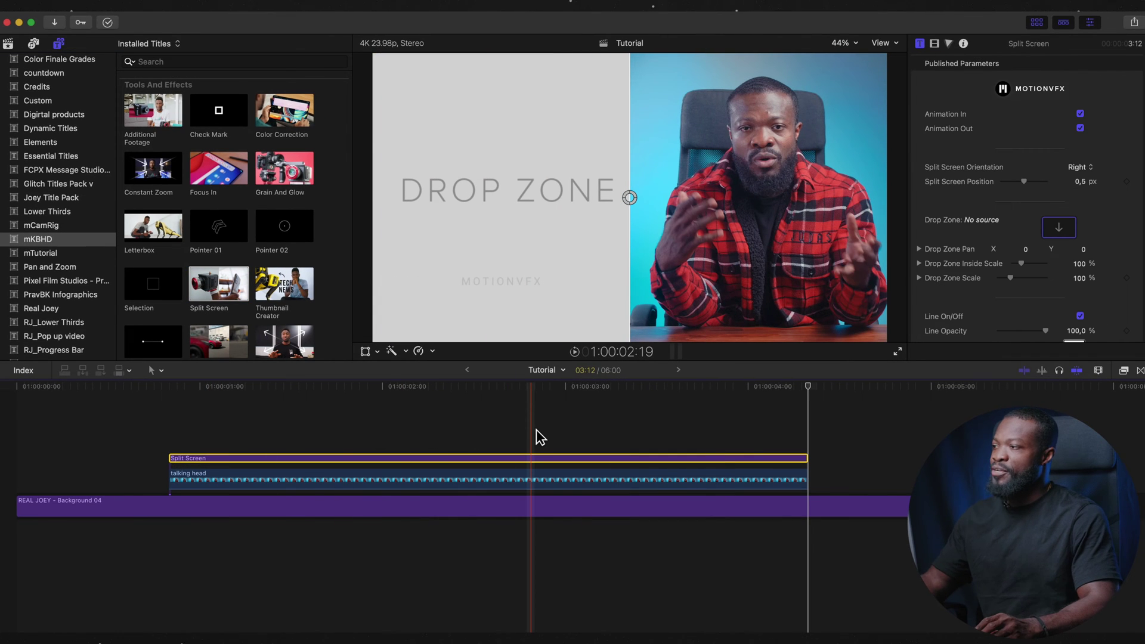
left_click(535, 429)
left_click(526, 459)
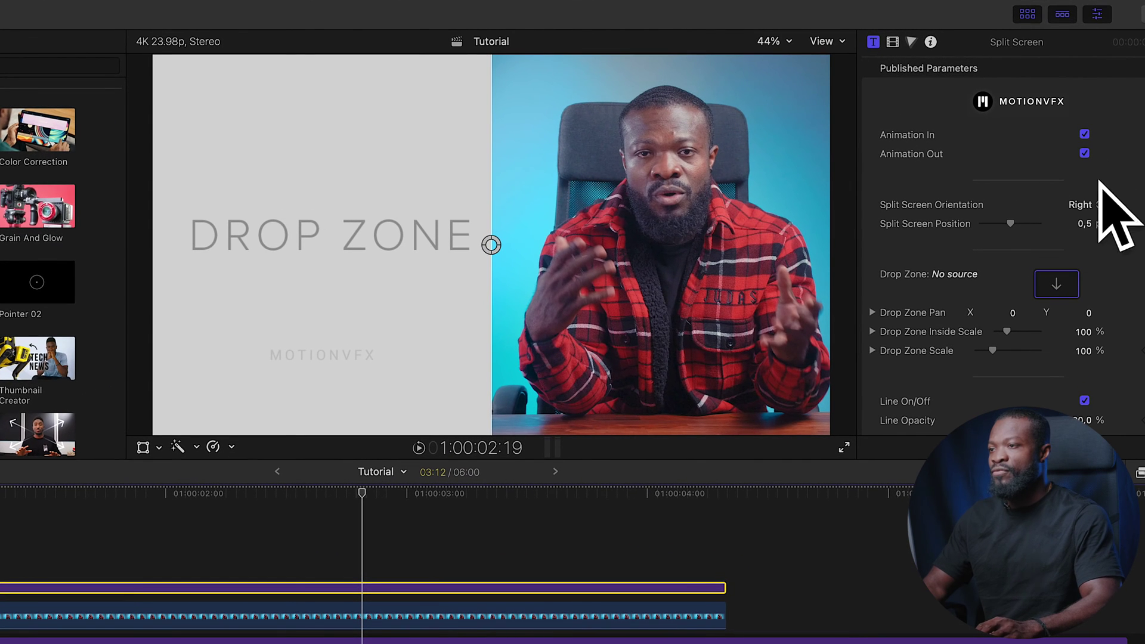
Step: Set Split Screen Orientation to Left and play back the result
left_click(1083, 208)
left_click(1083, 192)
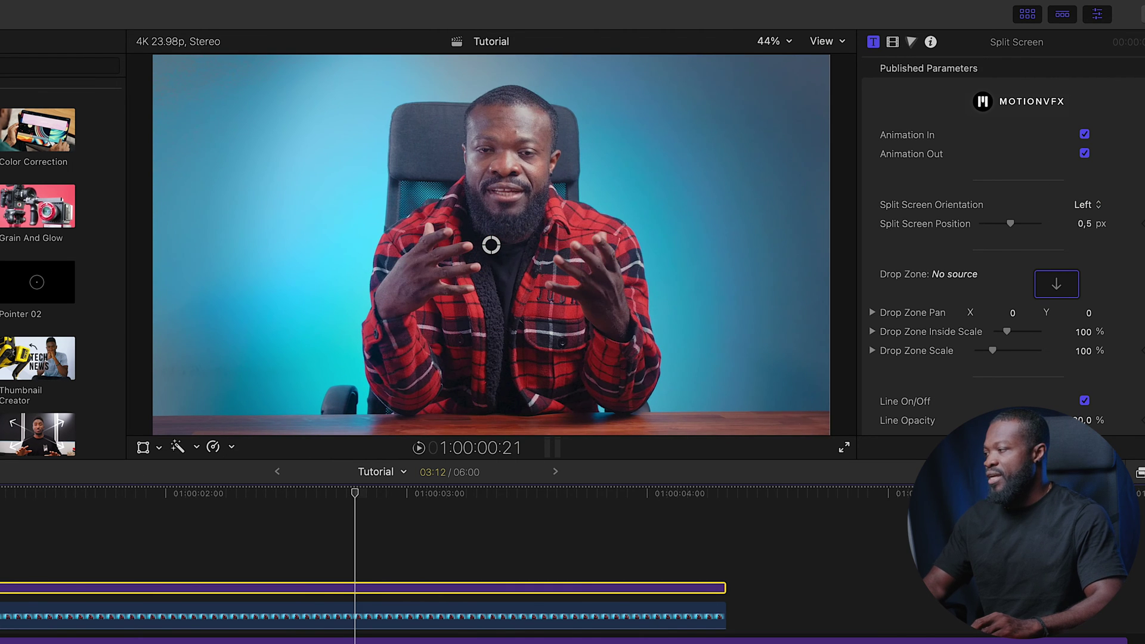
key("space")
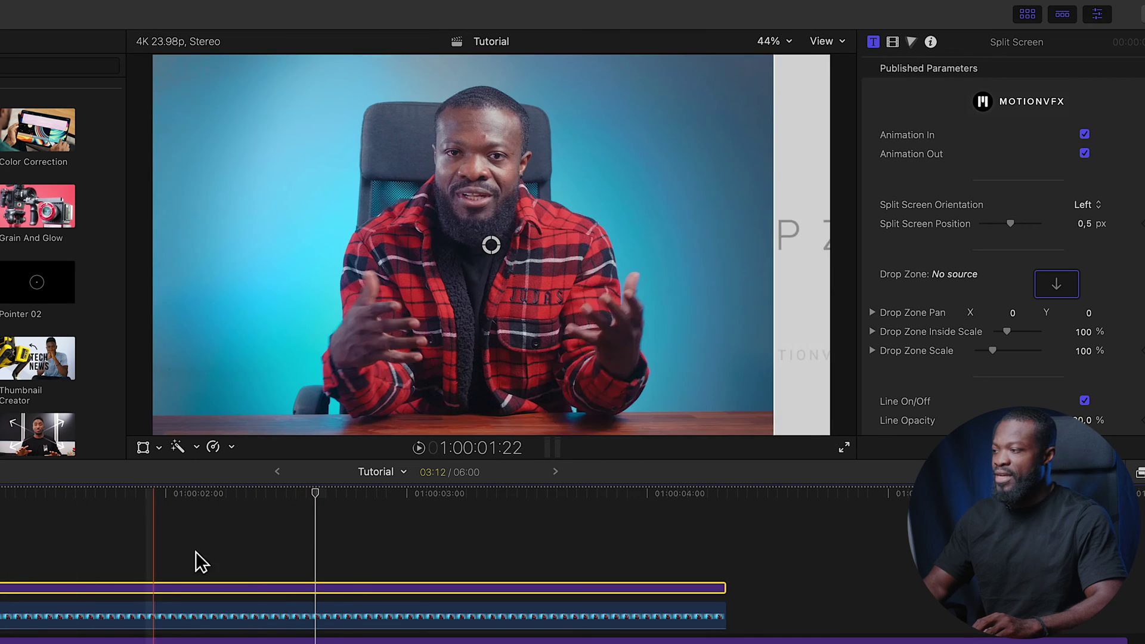
key("space")
left_click(329, 590)
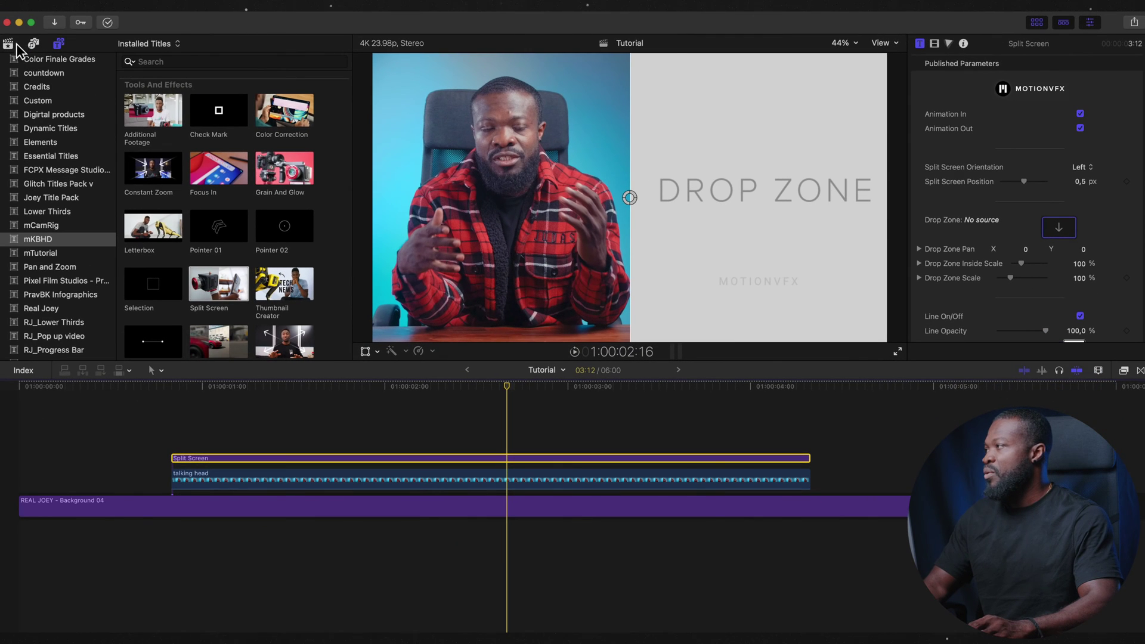
Step: Apply the Working out clip to the Split Screen Drop Zone and play the gym footage
left_click(9, 44)
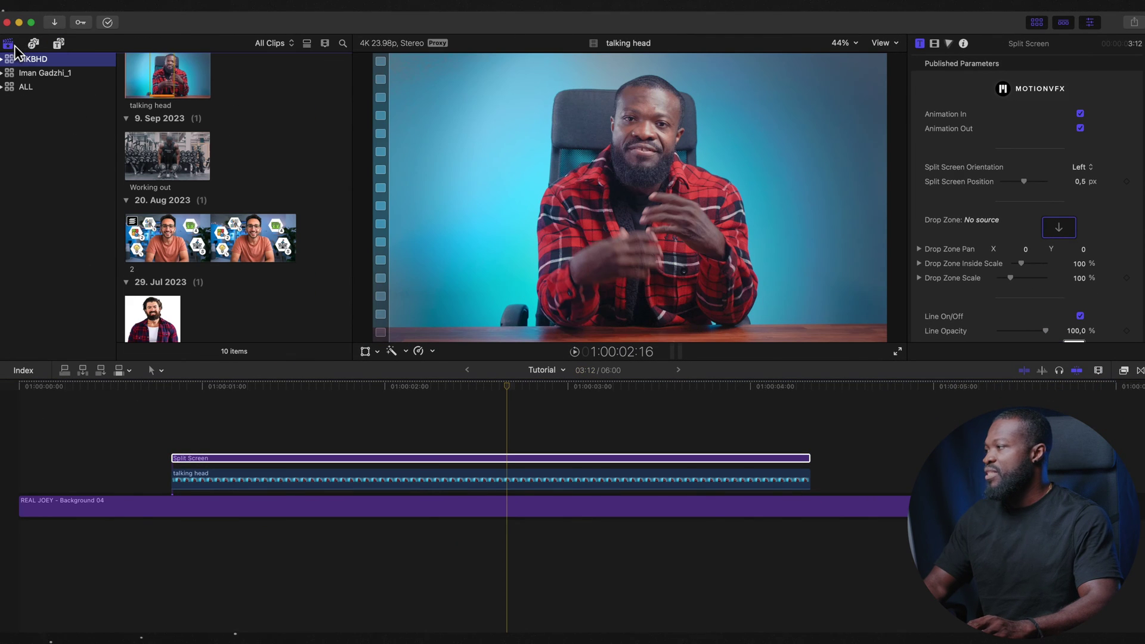
left_click(439, 459)
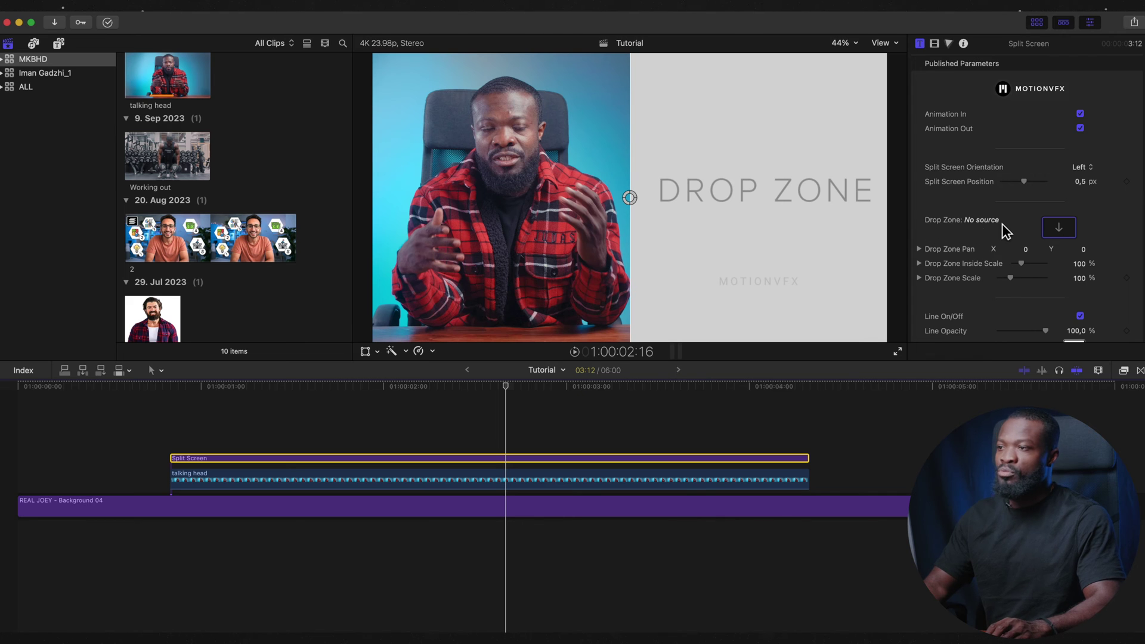
left_click(1060, 230)
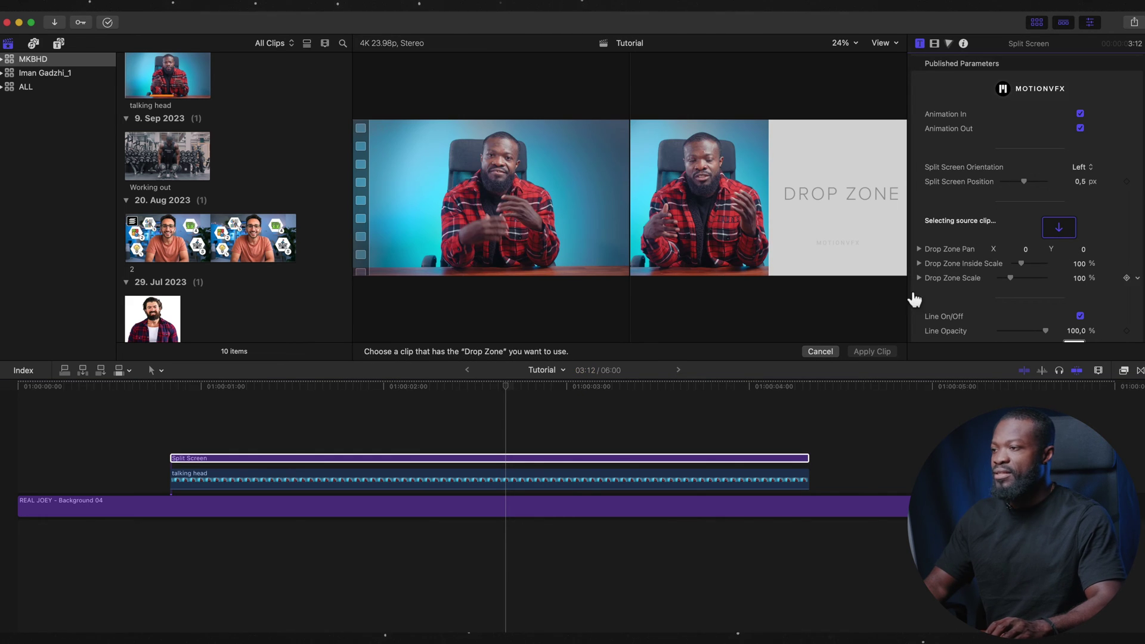
left_click(145, 162)
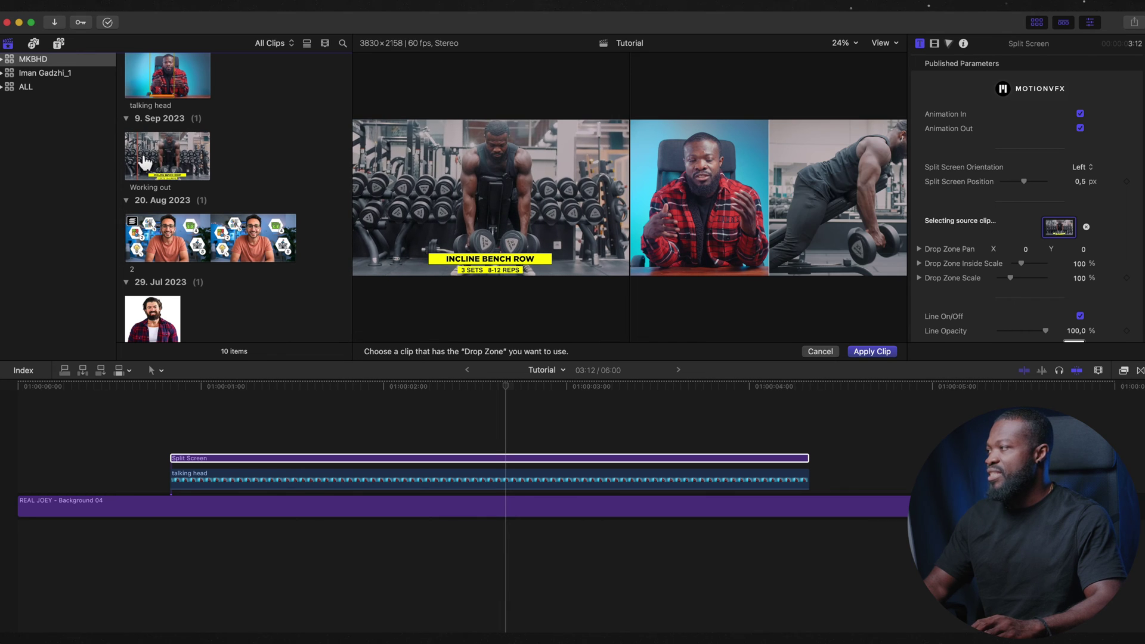
left_click(872, 351)
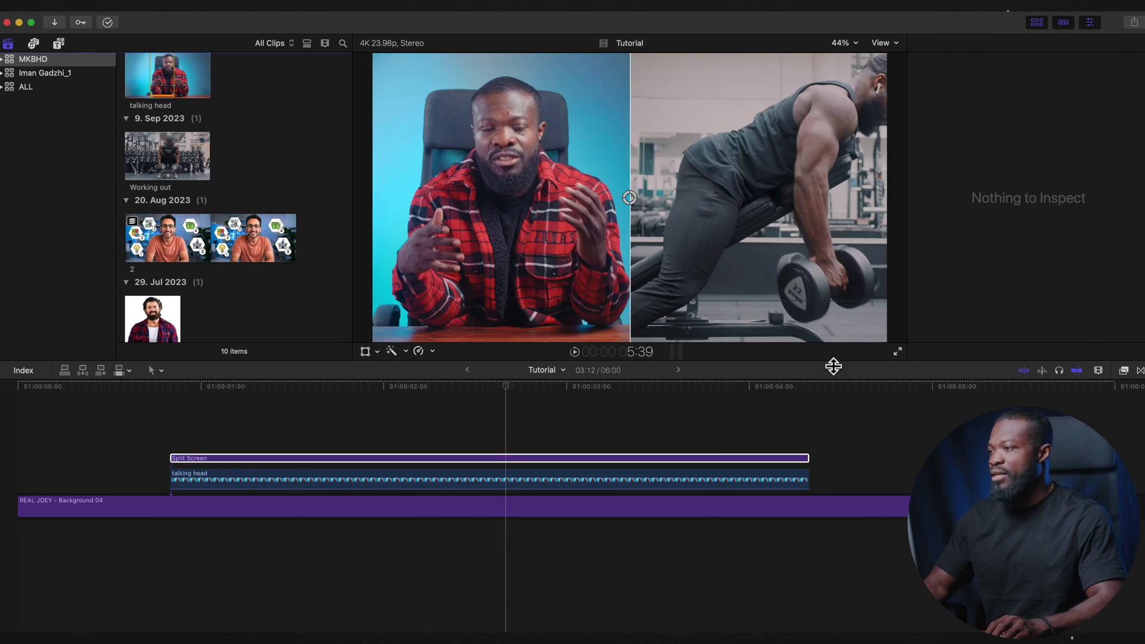
left_click(179, 410)
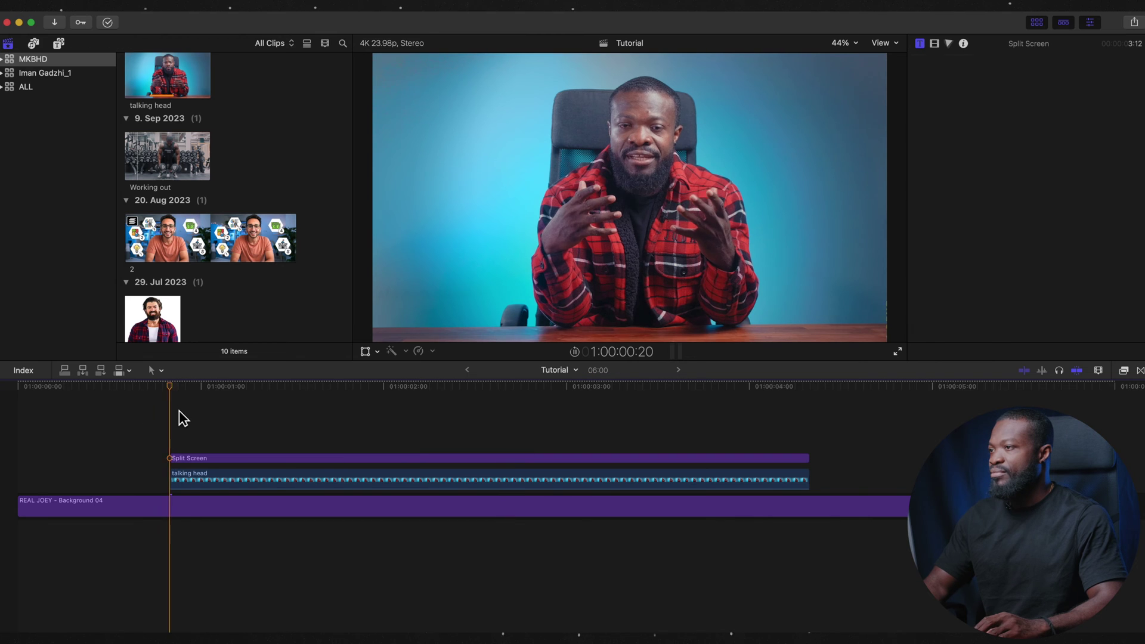
key("space")
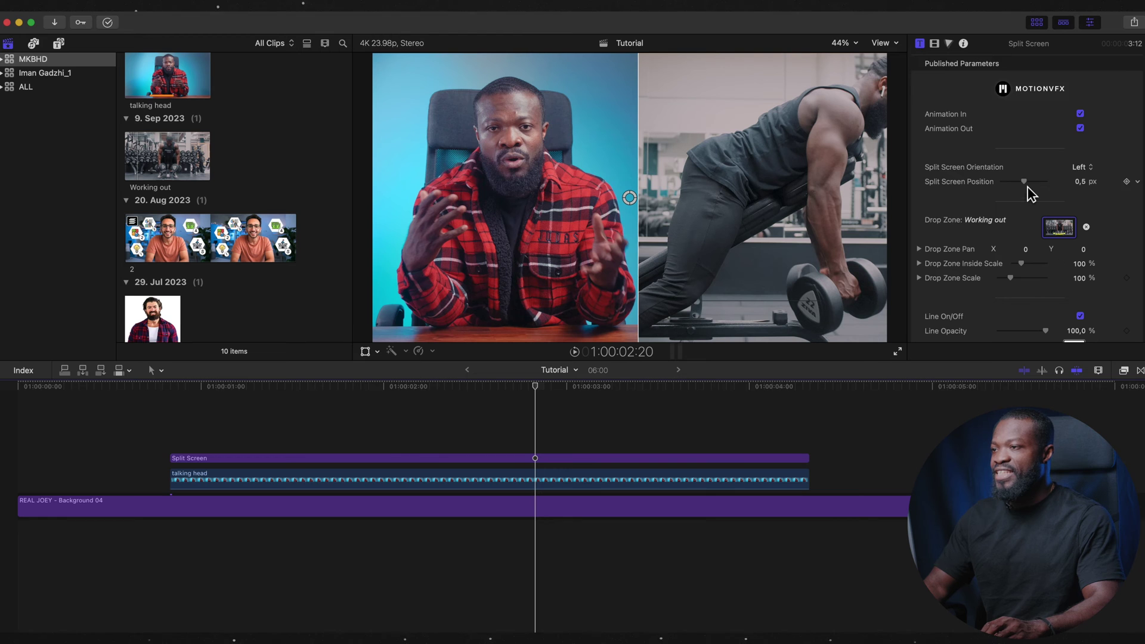
Step: Adjust Drop Zone Inside Scale, drag the divider to Split Screen Position 0,83, and play
left_click_drag(1026, 263, 1027, 266)
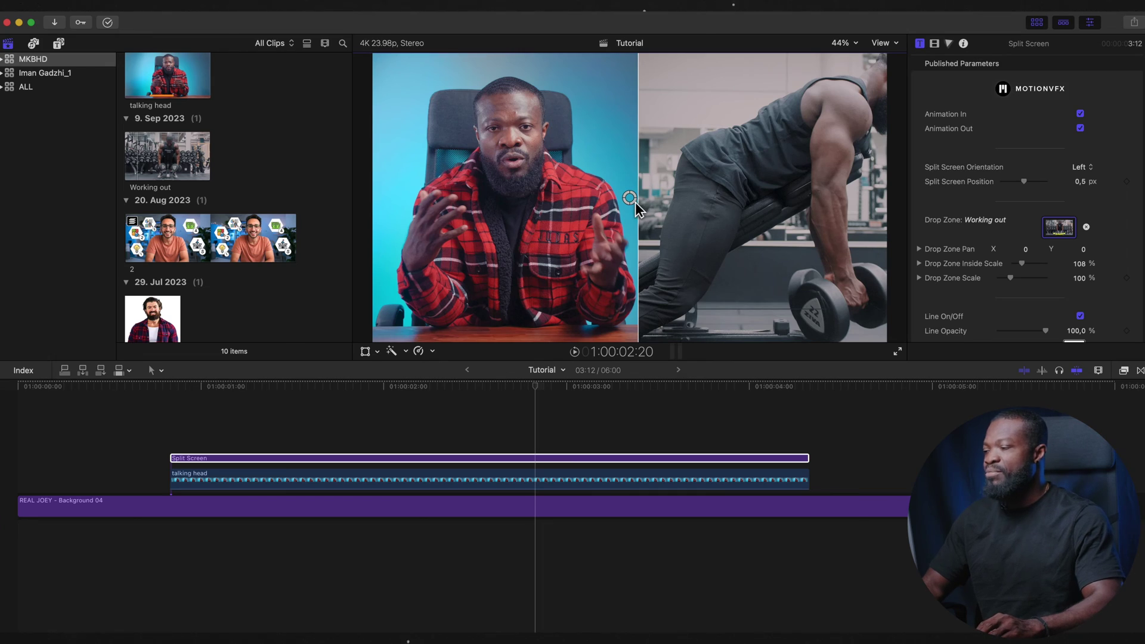
left_click_drag(635, 202, 760, 202)
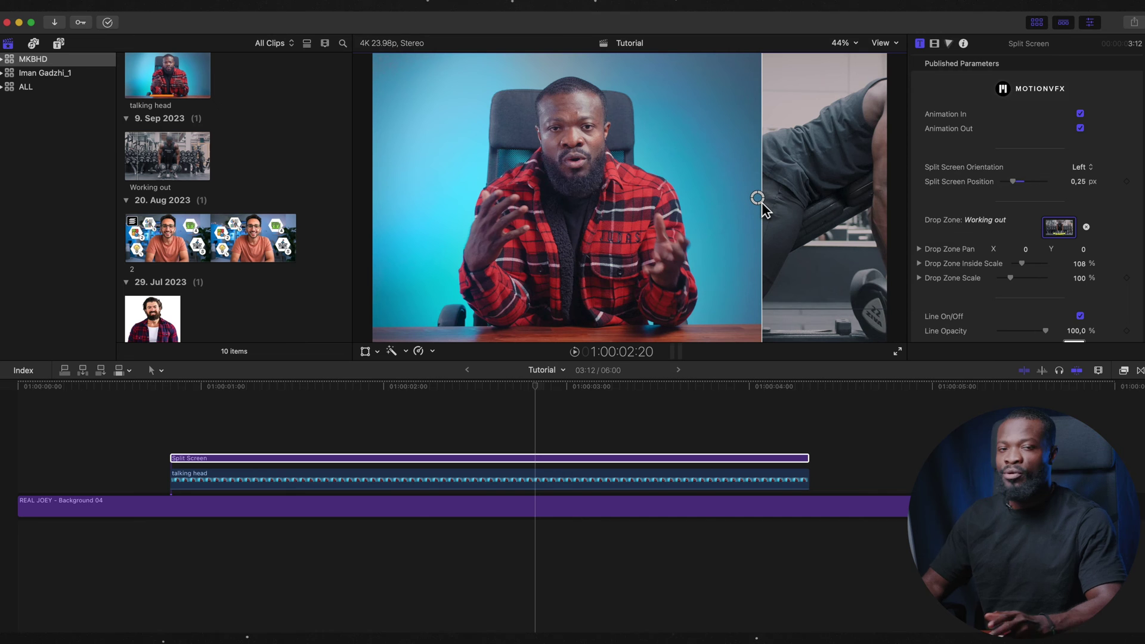
left_click_drag(757, 198, 465, 205)
left_click(170, 430)
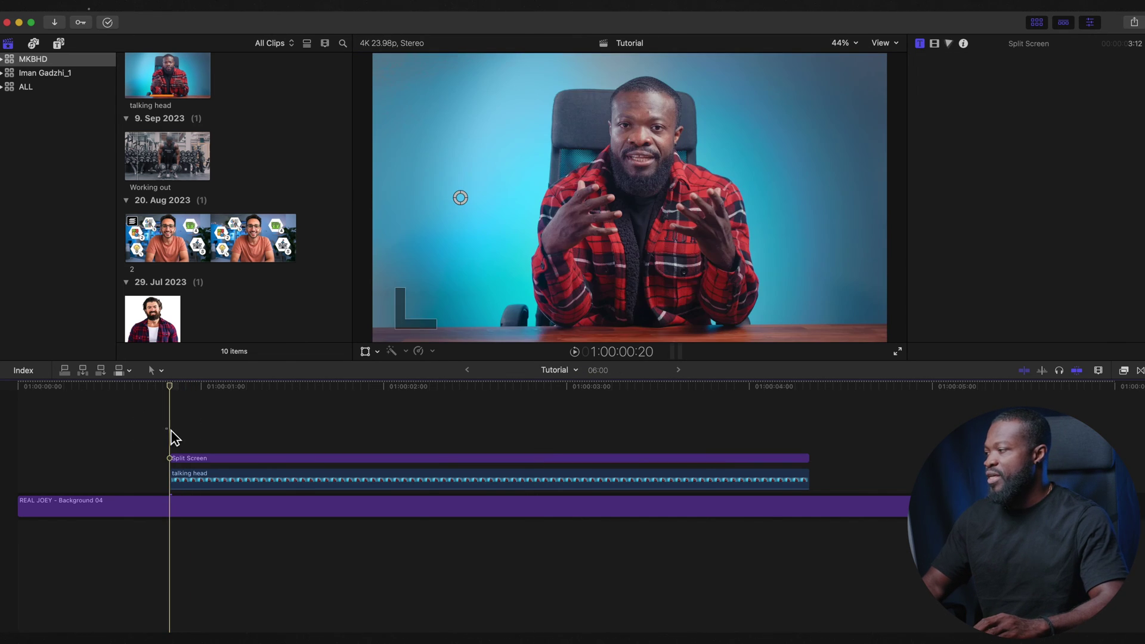
key("space")
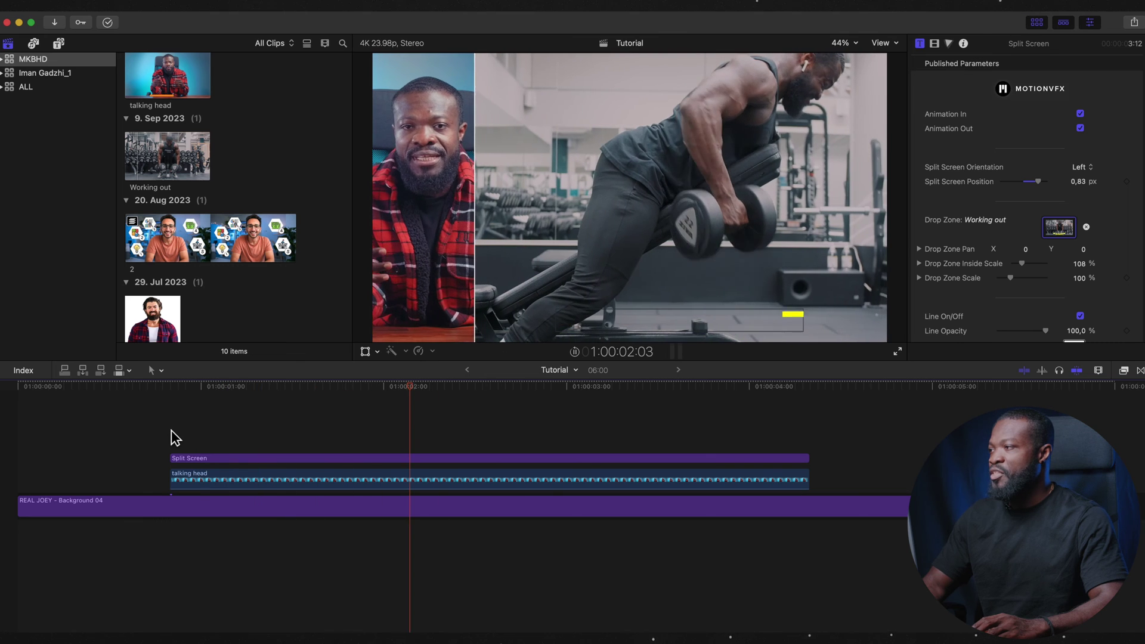
Step: Drag Selection Line from mTutorial Add-ons onto the timeline above the screenshot clip
key("space")
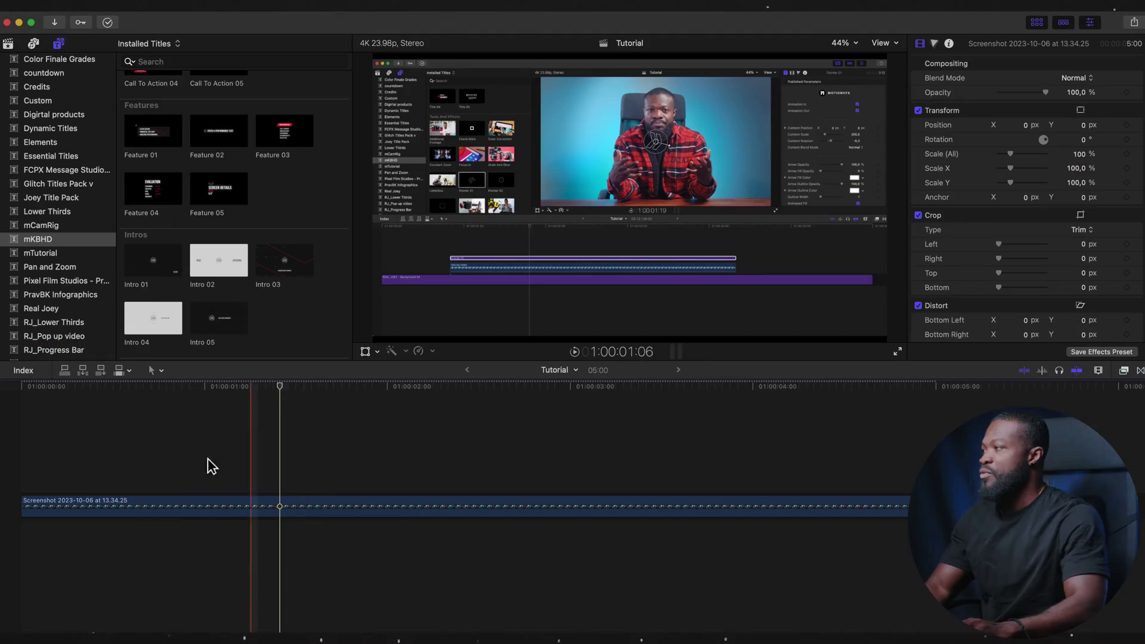
left_click(75, 259)
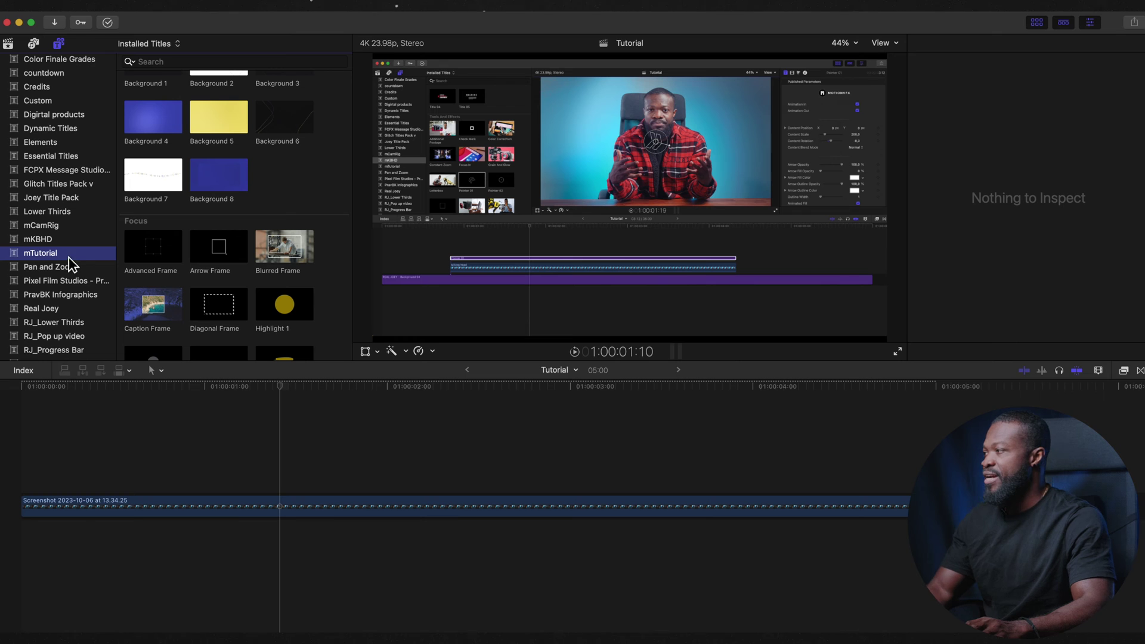
scroll(237, 187, "up", 5)
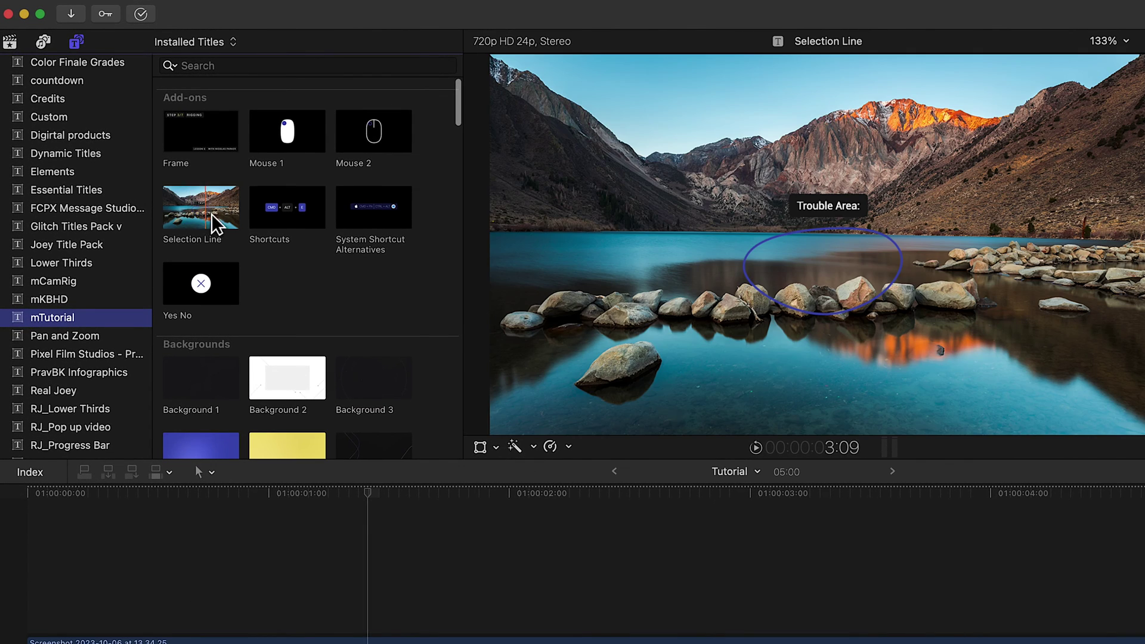
left_click_drag(206, 224, 35, 552)
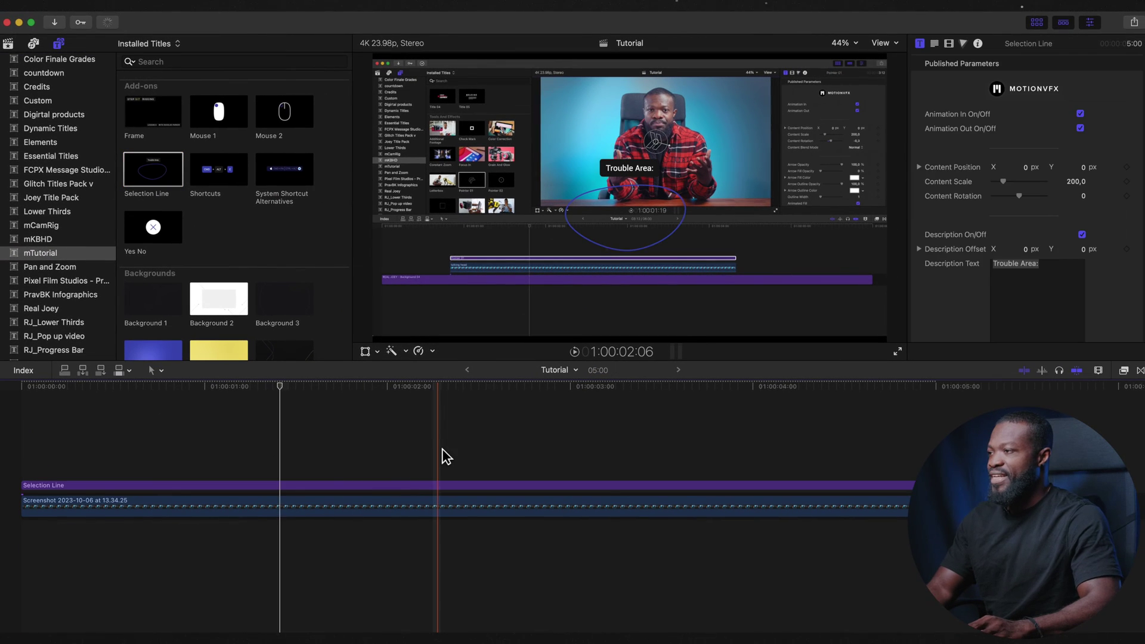
Step: Move the Selection Line ellipse up and to the right in the viewer
left_click(436, 486)
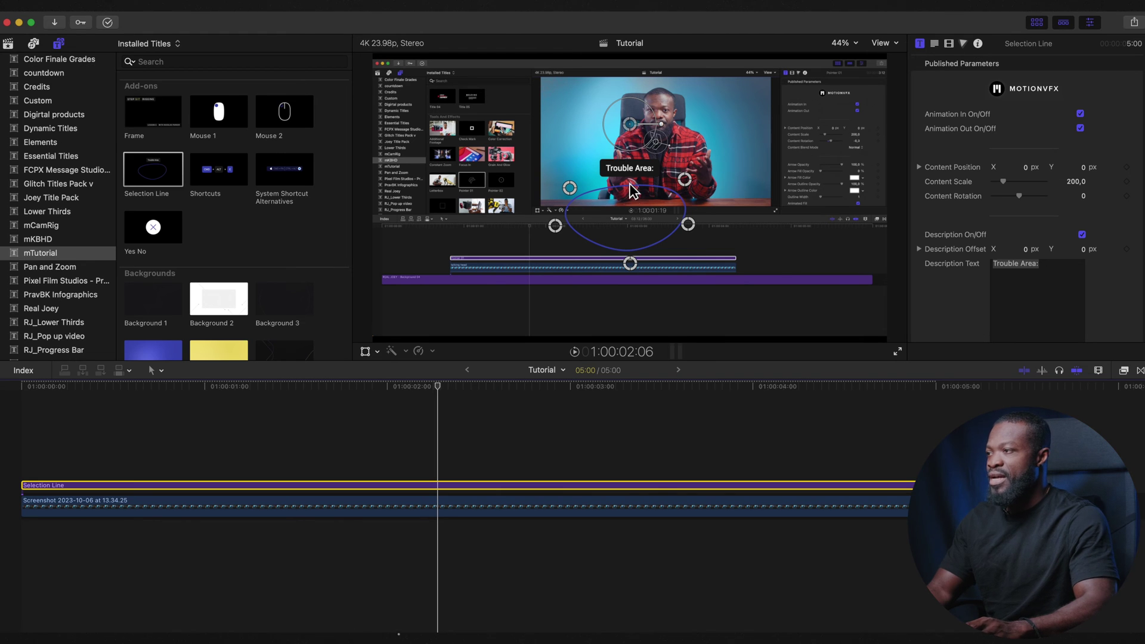
left_click_drag(637, 134, 793, 65)
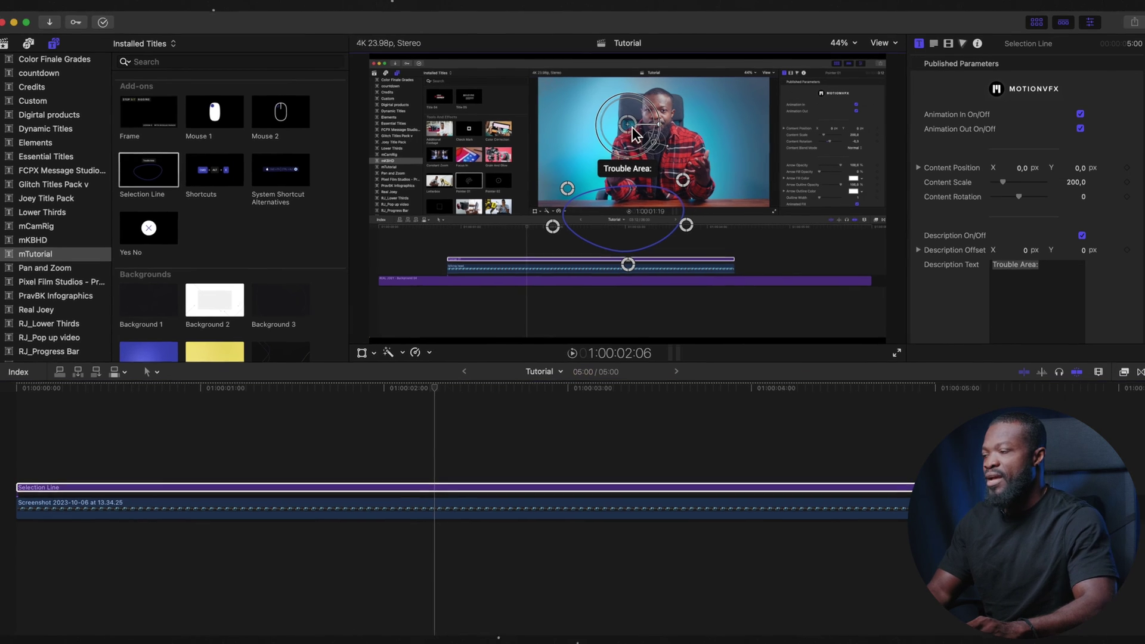
left_click_drag(703, 59, 719, 50)
Step: Delete the 'Trouble Area:' description text and turn Description On/Off off
left_click(531, 622)
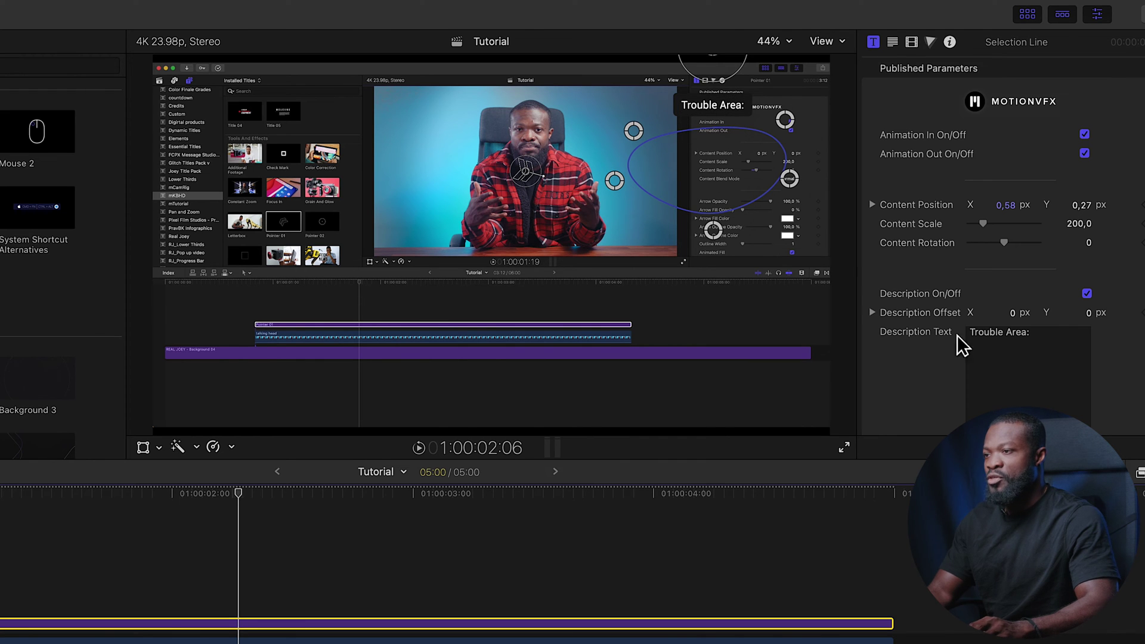
left_click_drag(1046, 342, 888, 329)
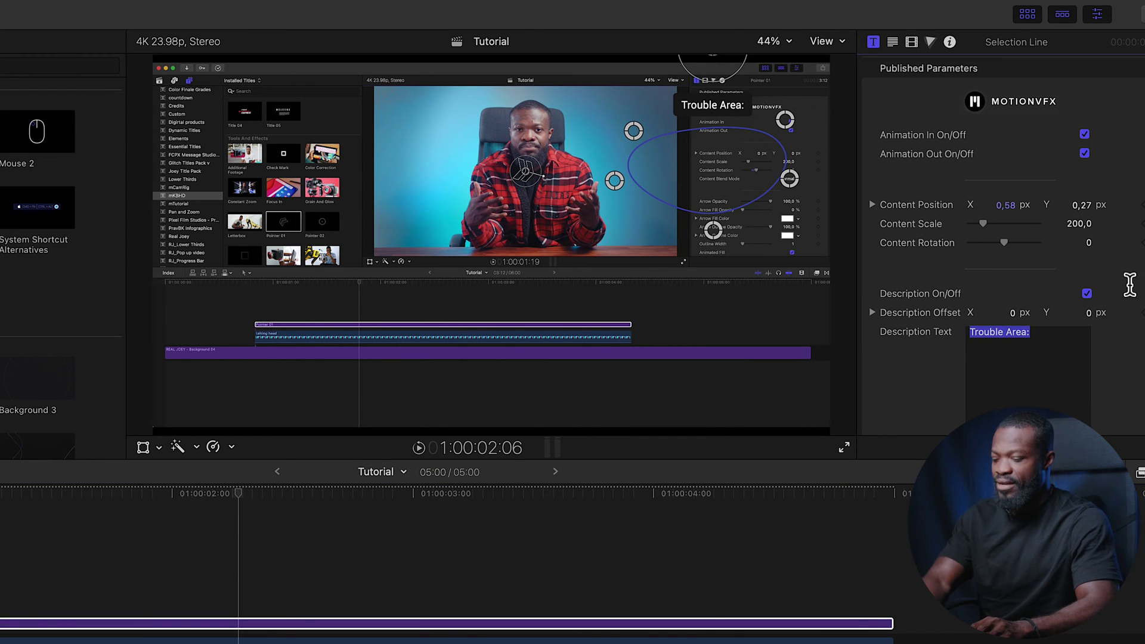
key("BackSpace")
left_click(1089, 297)
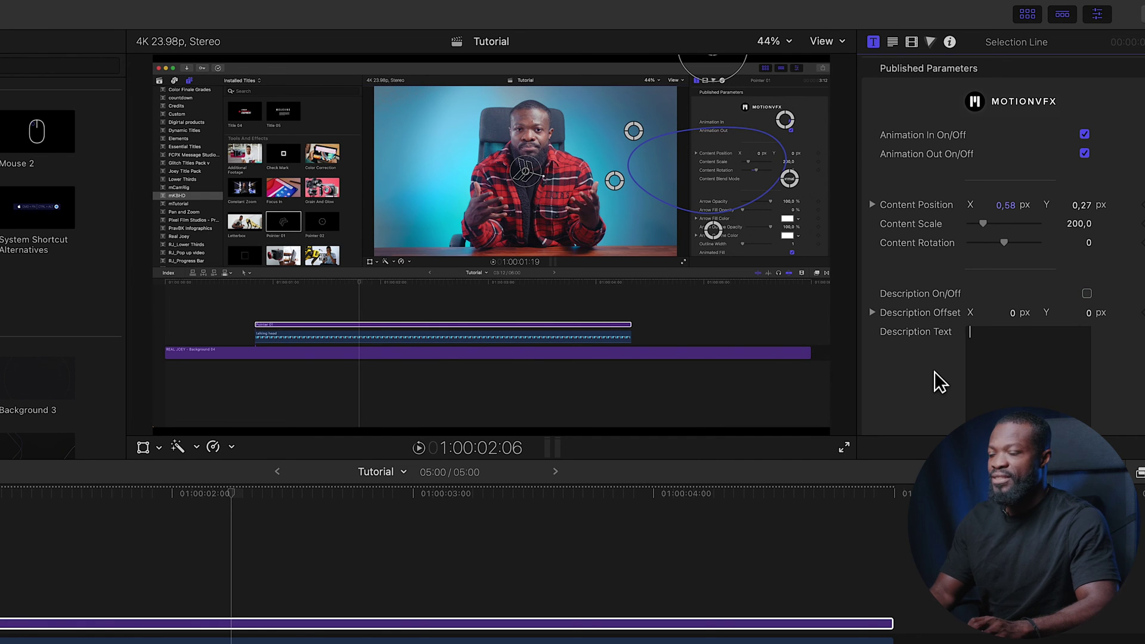
Step: Set the selection line's Line Color to Yellow
scroll(934, 373, "down", 10)
scroll(935, 373, "down", 3)
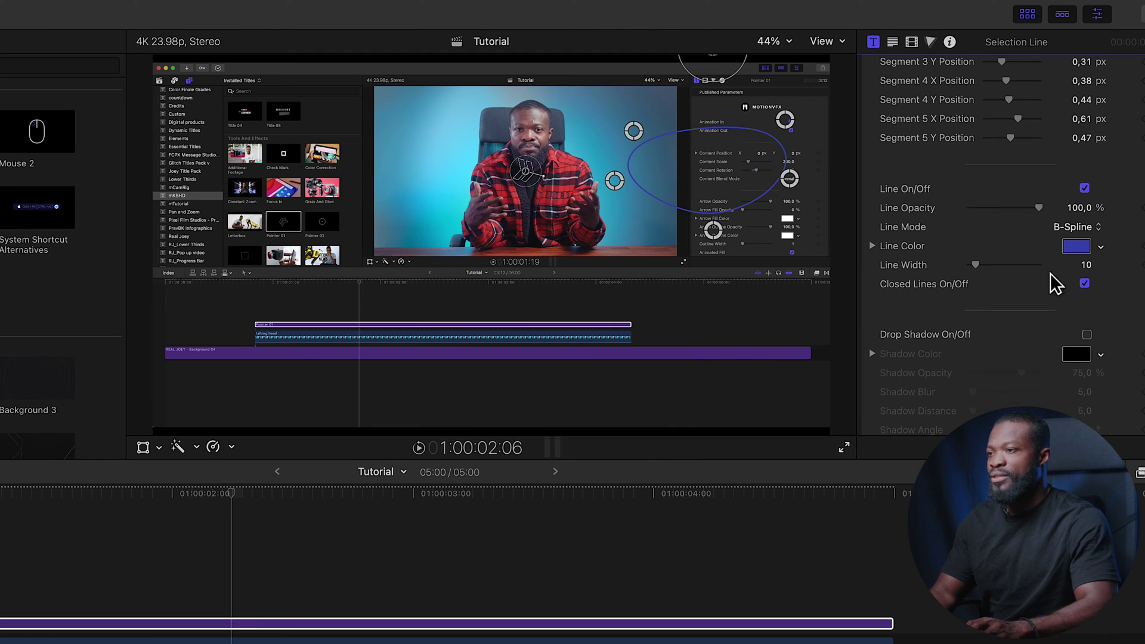
left_click(1076, 246)
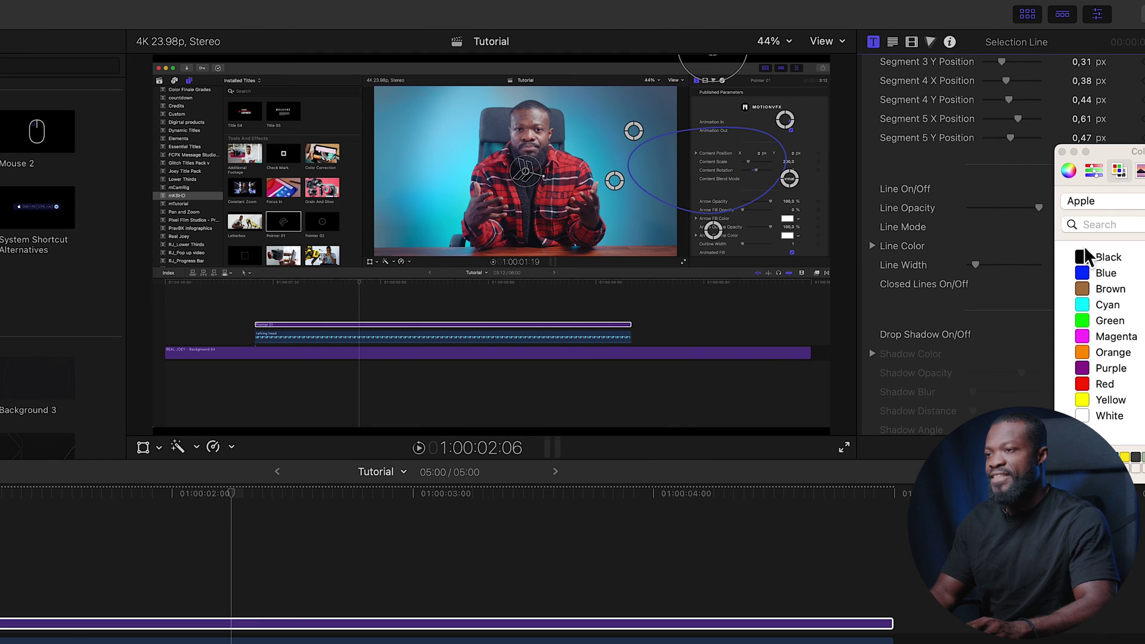
left_click(1089, 401)
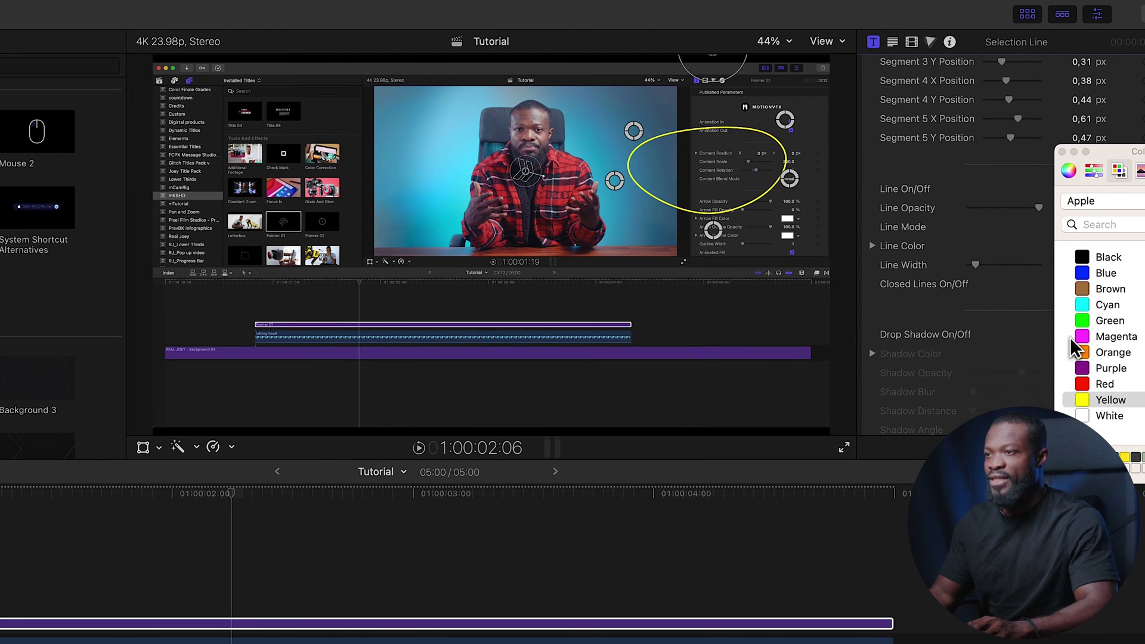
left_click(1061, 151)
scroll(953, 238, "up", 2)
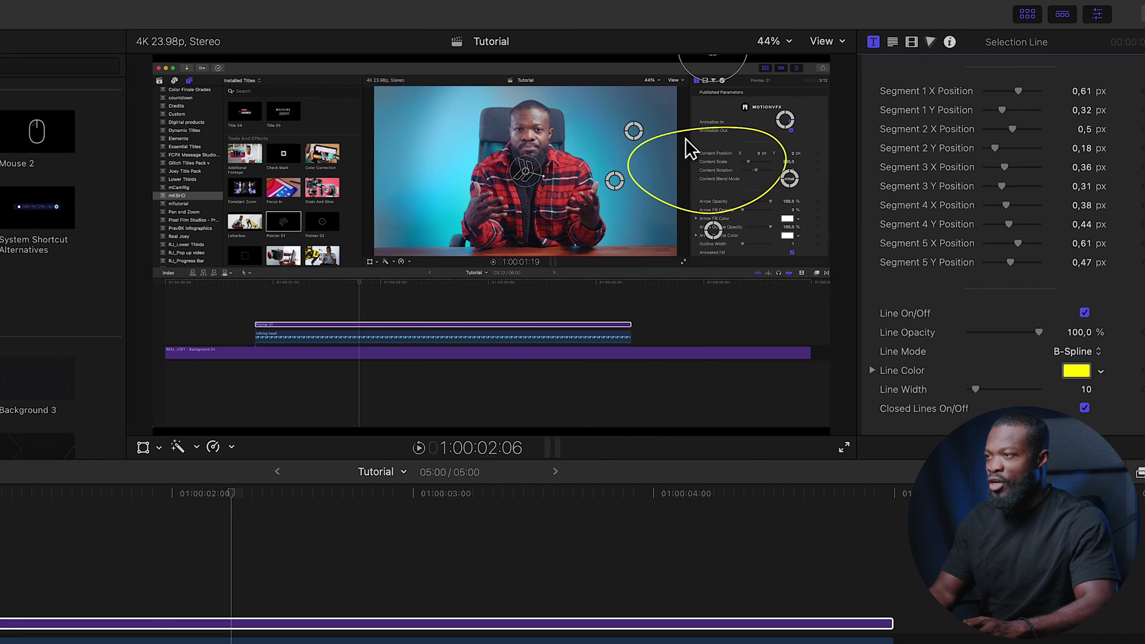
Step: Reshape the ellipse's points to hug the screenshot's parameter list
left_click_drag(634, 131, 662, 120)
left_click_drag(621, 180, 665, 169)
left_click_drag(669, 120, 699, 127)
left_click_drag(719, 234, 722, 208)
left_click_drag(789, 179, 767, 181)
left_click_drag(786, 121, 774, 125)
left_click_drag(693, 124, 696, 117)
Step: Turn on the selection line's Drop Shadow
scroll(974, 349, "up", 3)
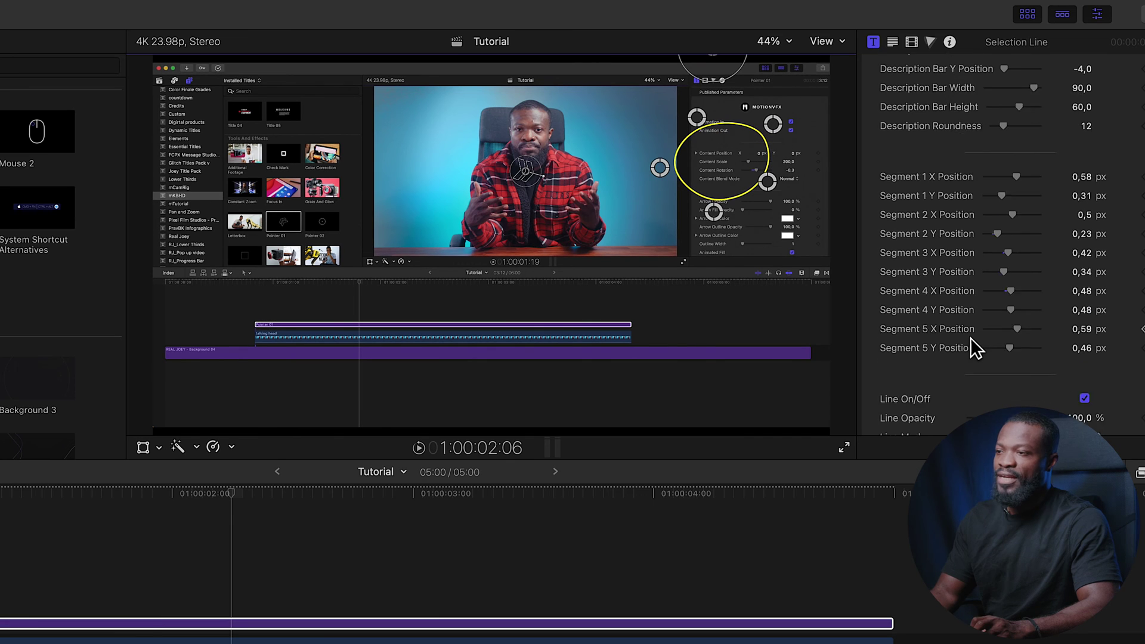
scroll(974, 348, "up", 2)
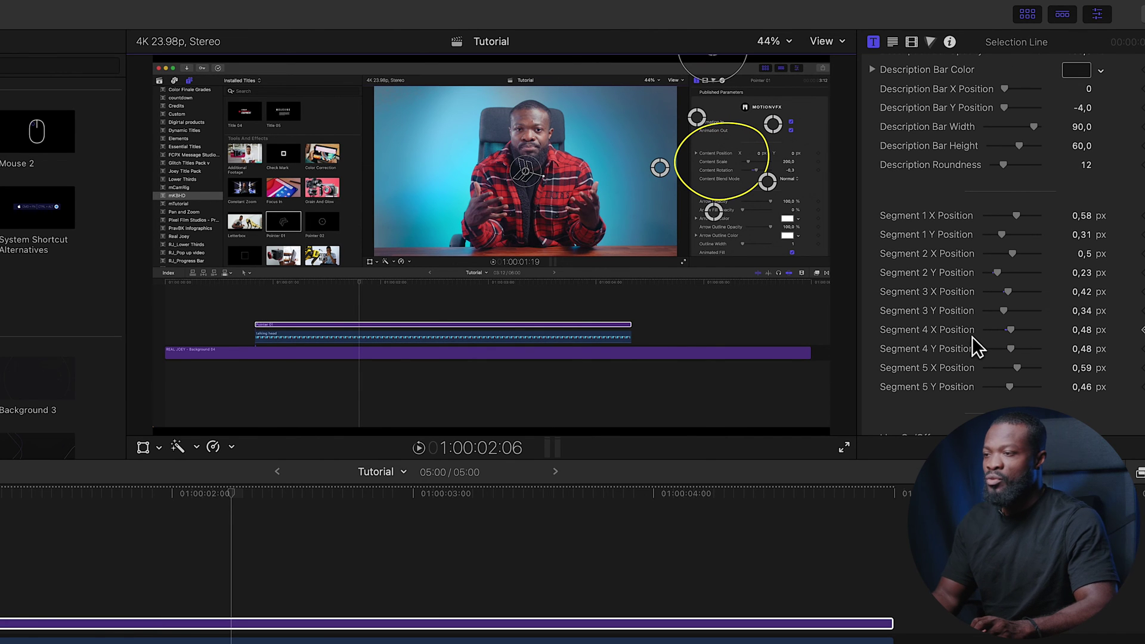
scroll(974, 346, "down", 10)
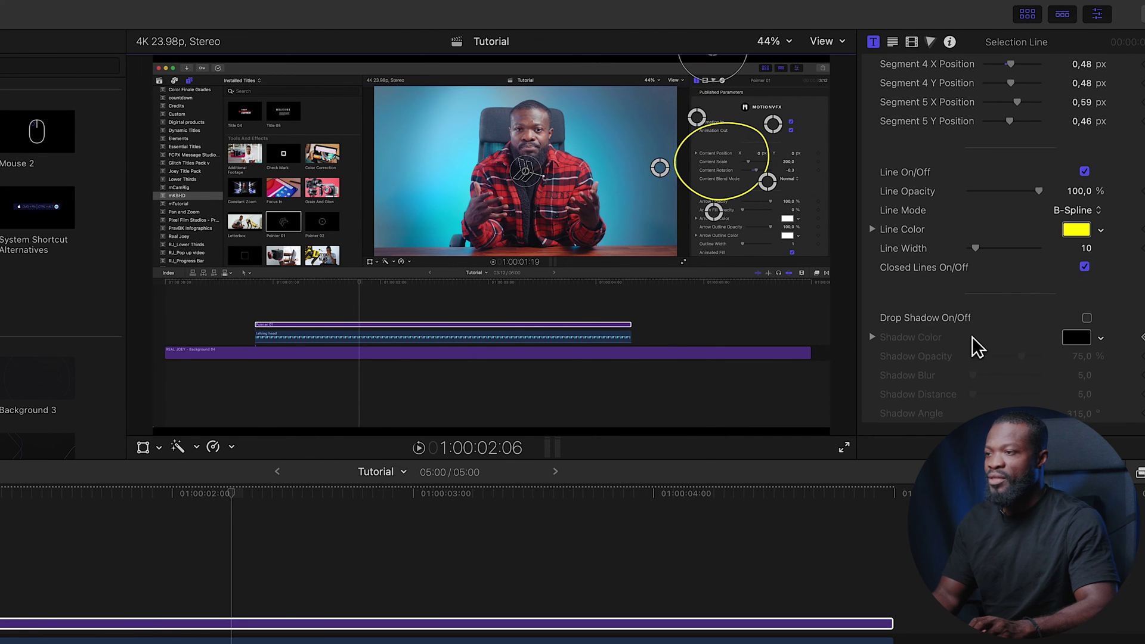
left_click(1086, 322)
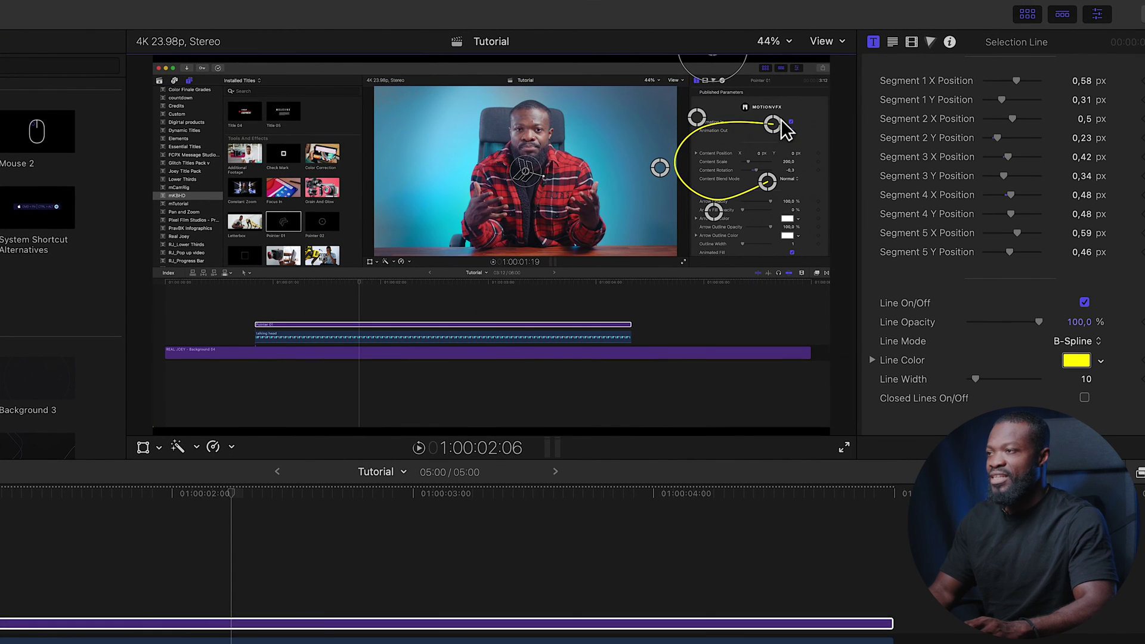
Step: Pull the curve's end point down near the Content Scale row and preview the line animation
left_click_drag(782, 127, 779, 166)
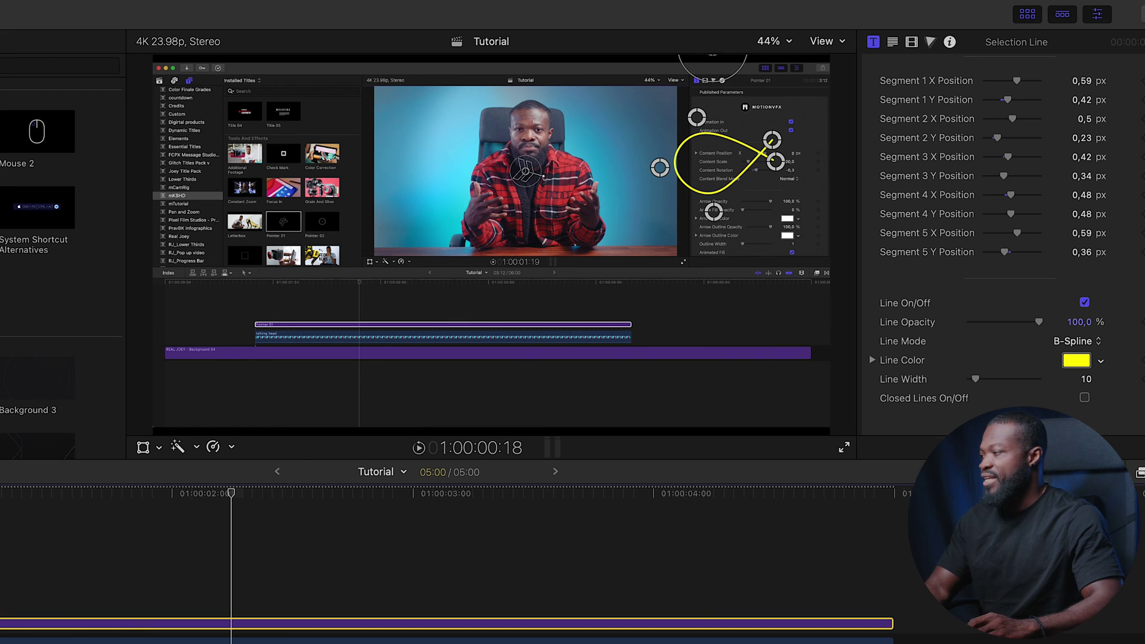
key("super+shift+a")
key("space")
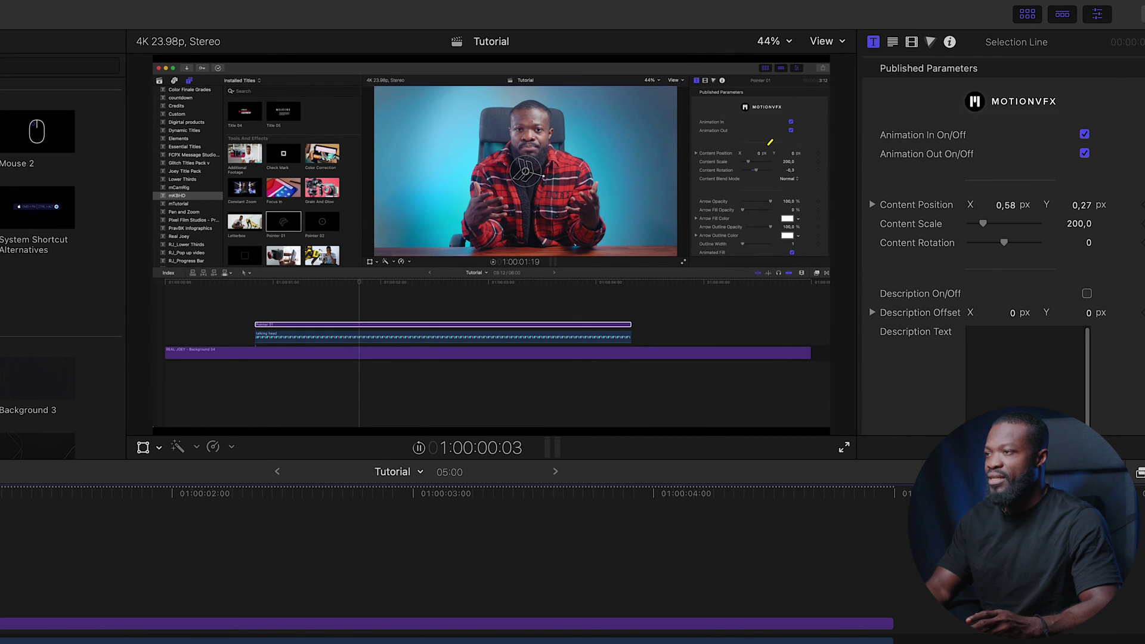
key("space")
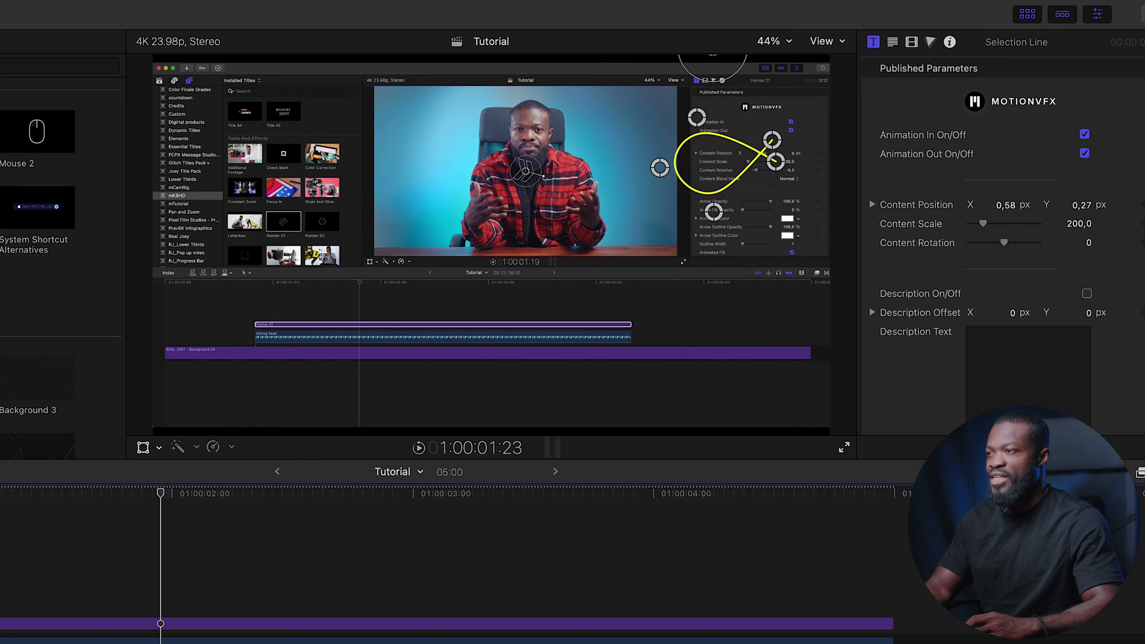
left_click(51, 622)
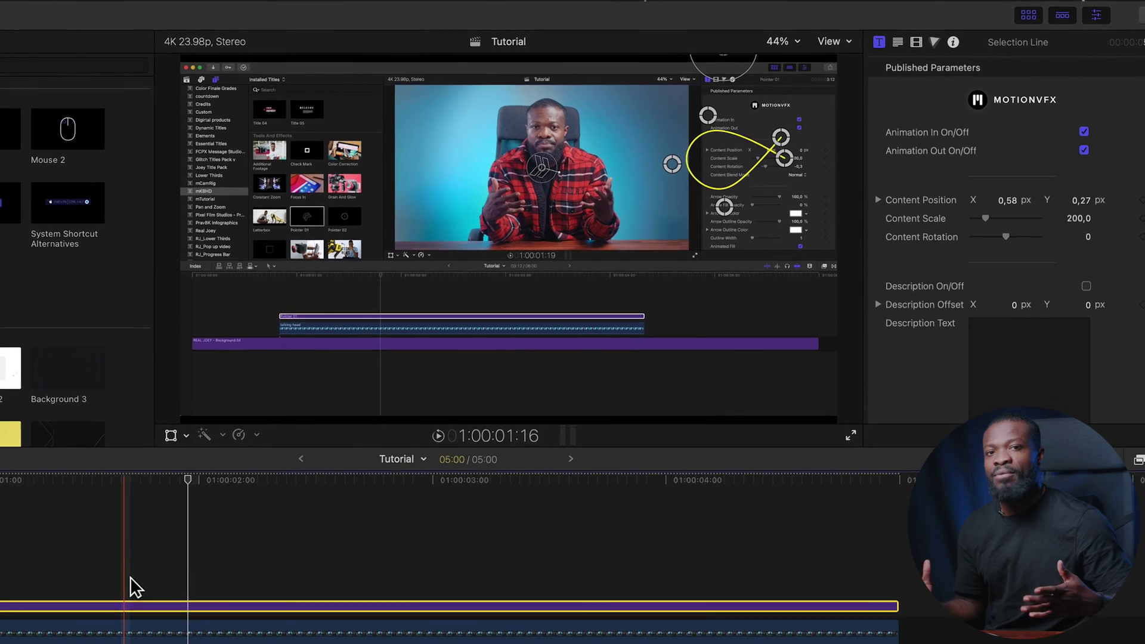
Step: Delete the Selection Line title and scroll to mTutorial's Focus templates
key("BackSpace")
scroll(292, 271, "down", 3)
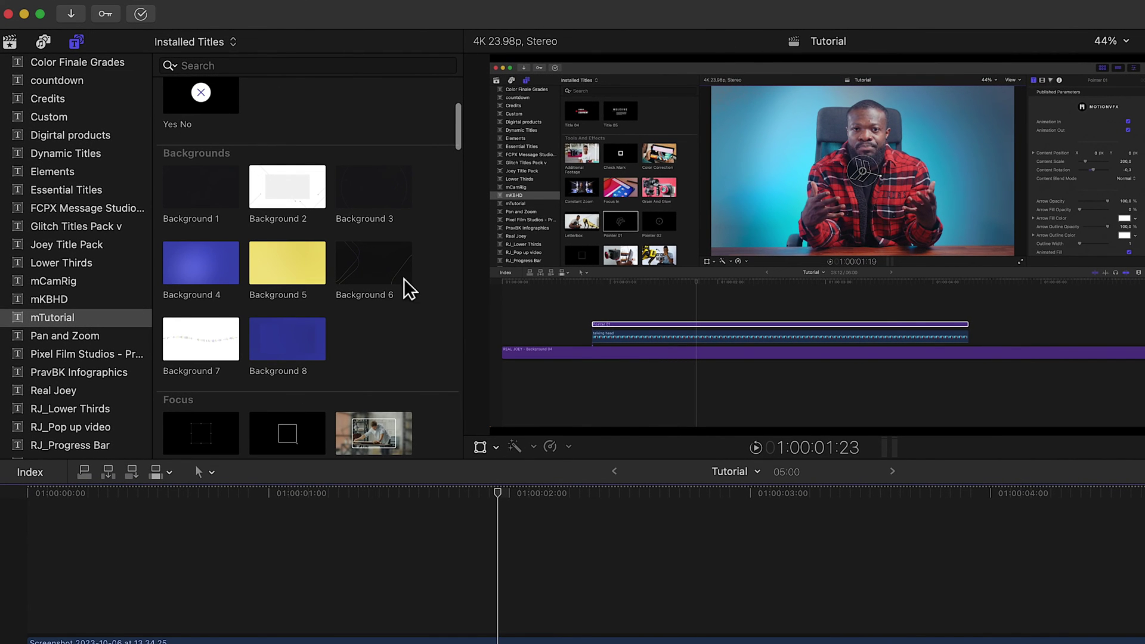
scroll(410, 298, "down", 8)
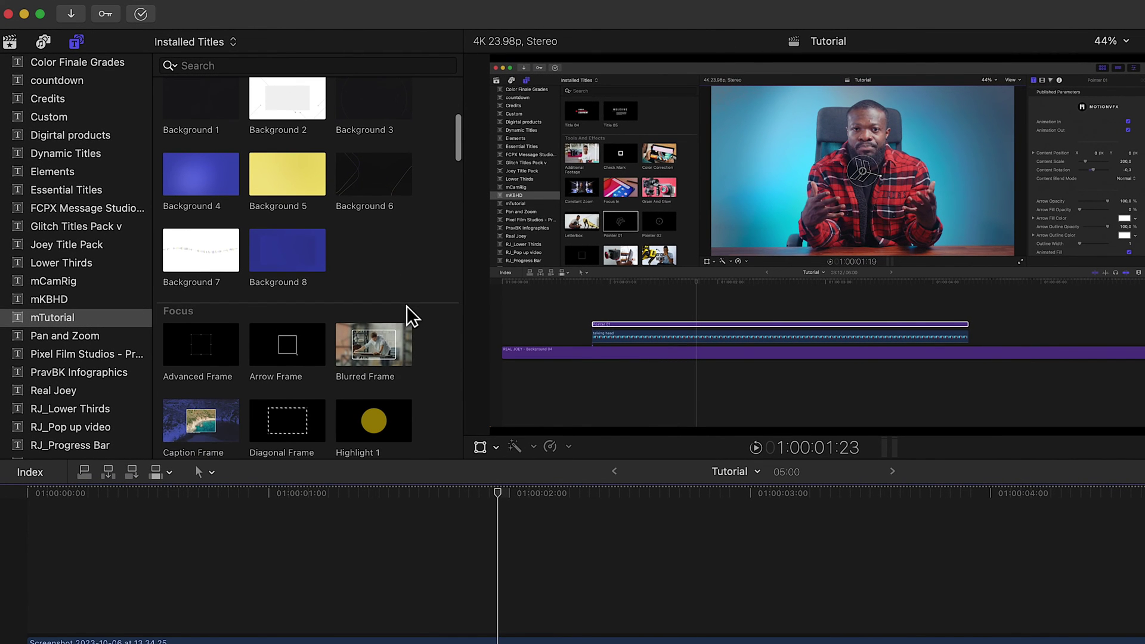
scroll(450, 340, "down", 4)
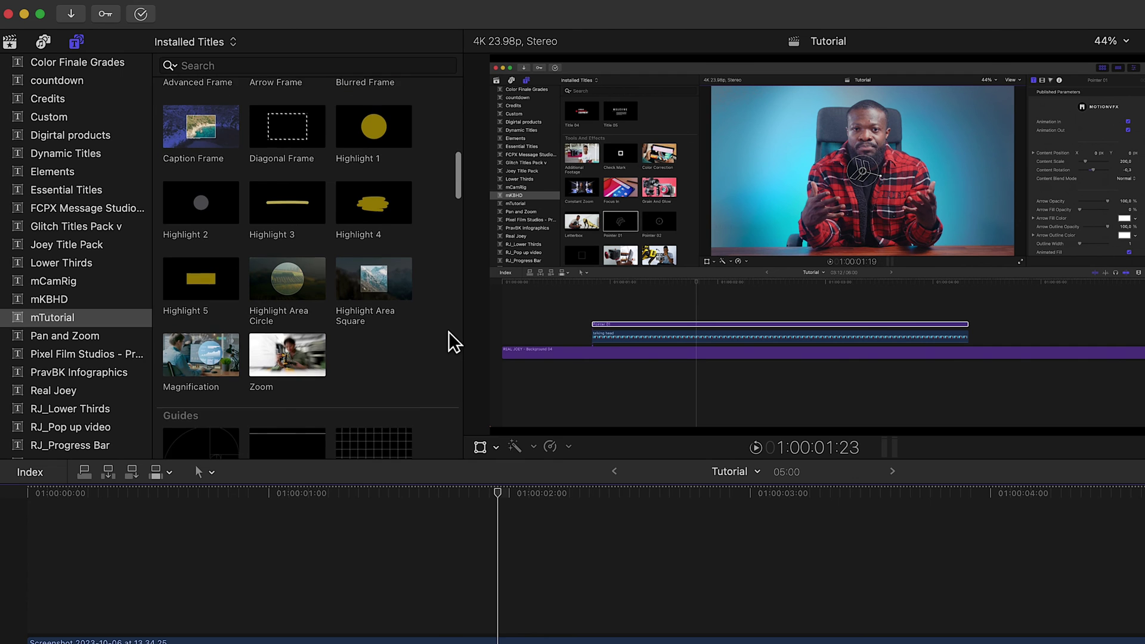
scroll(450, 340, "up", 3)
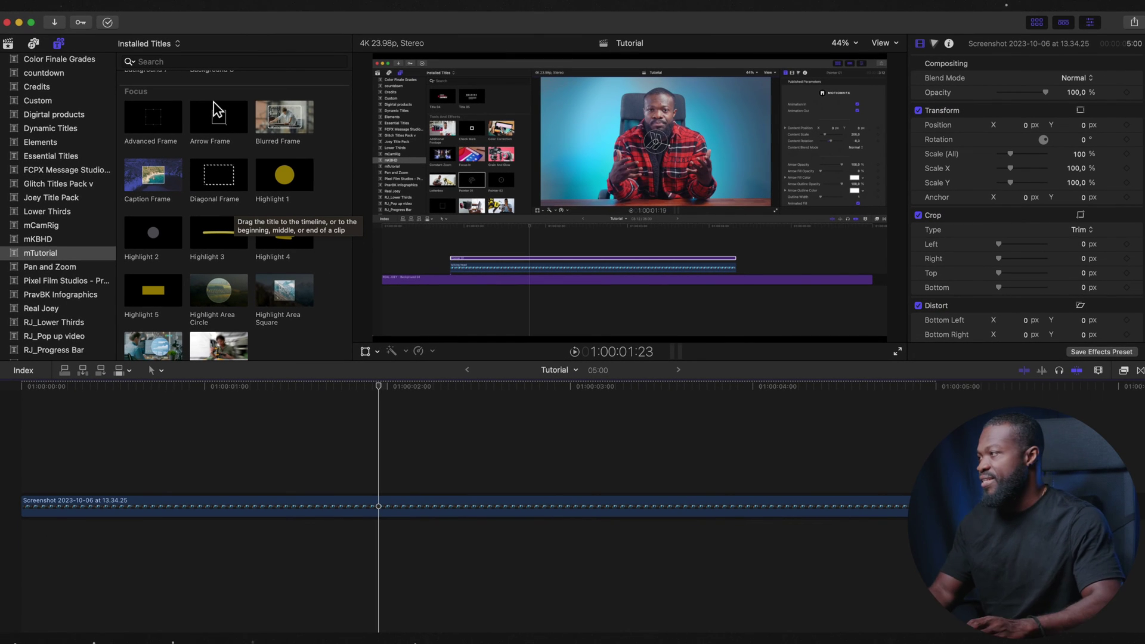
Step: Add the Caption Frame title above the screenshot clip and select it
left_click(156, 187)
left_click_drag(163, 198, 30, 464)
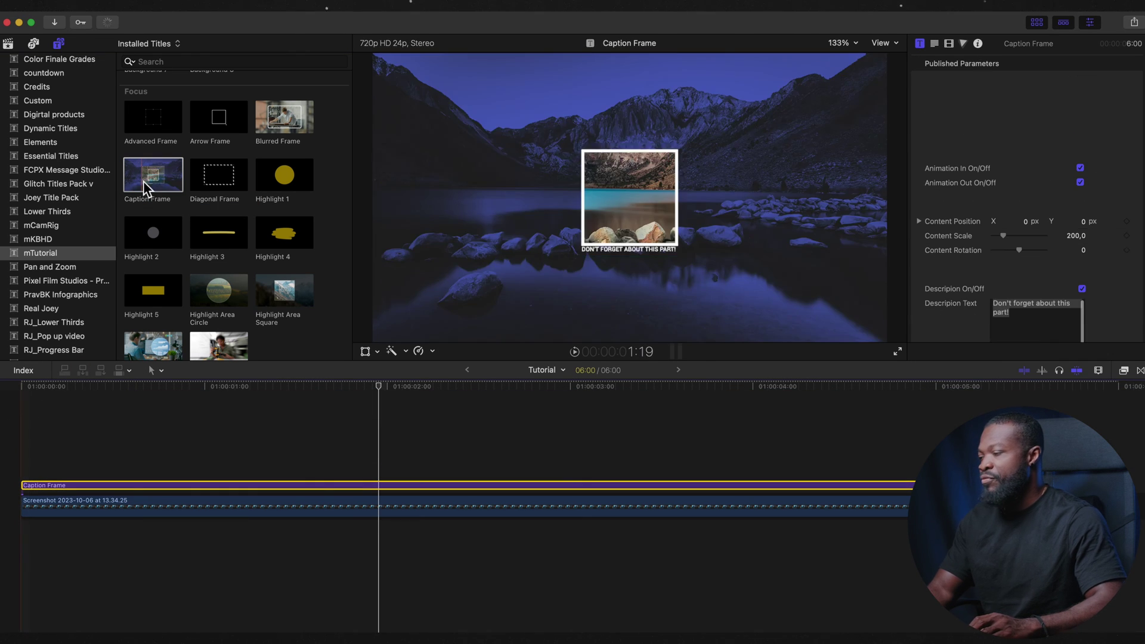
key("super+shift+a")
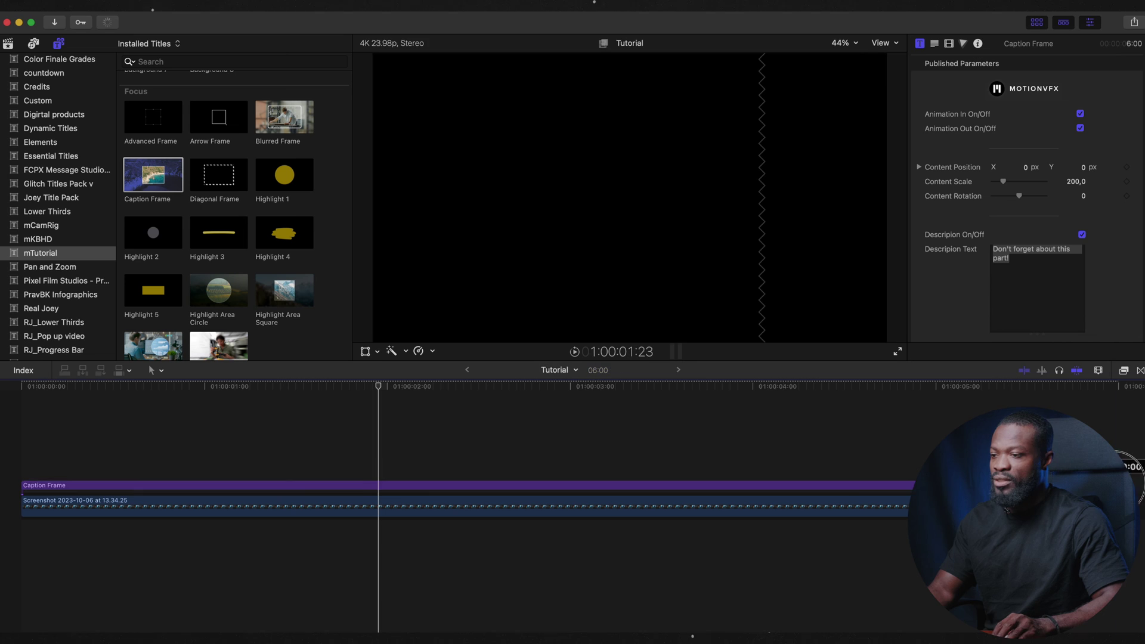
left_click(294, 484)
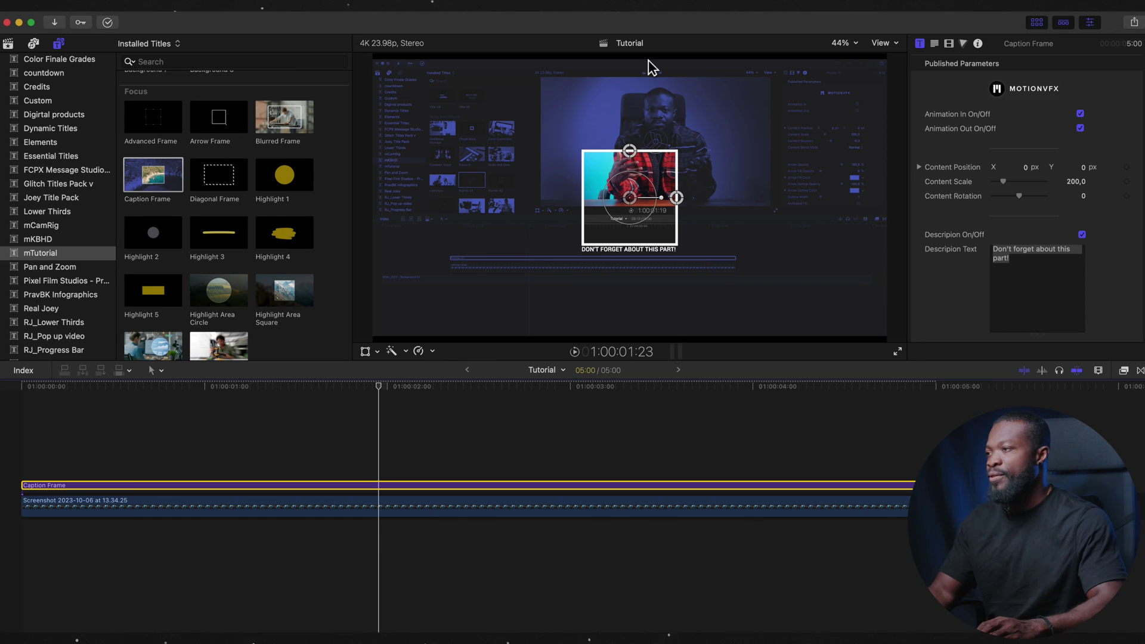
Step: Resize and move the caption frame over the screenshot's video preview, then play it
left_click_drag(632, 152, 627, 116)
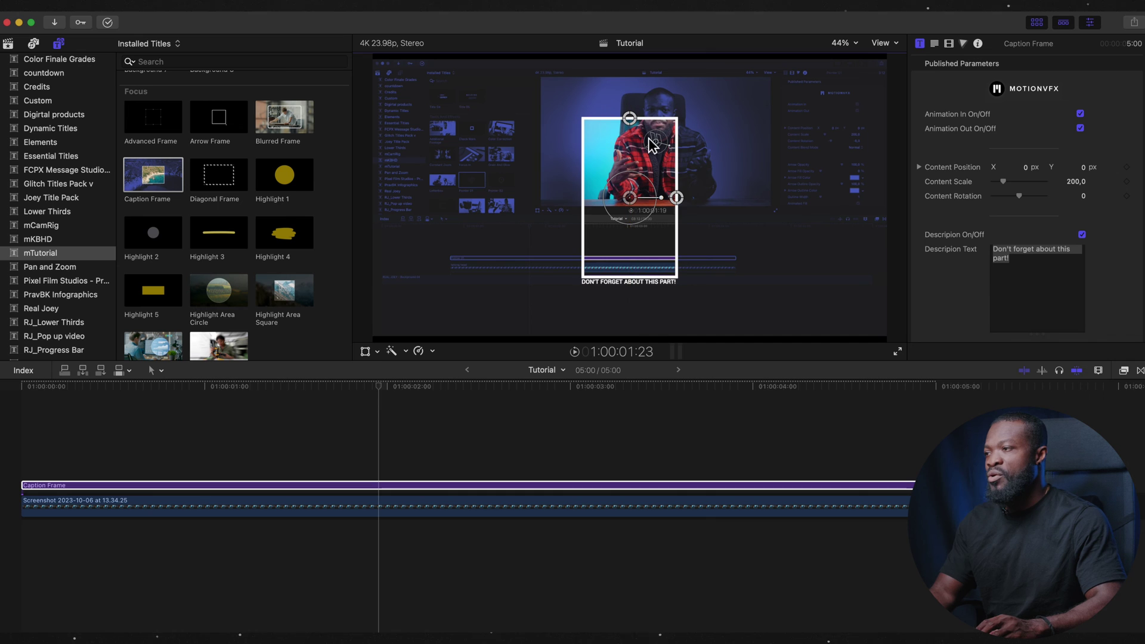
left_click_drag(678, 199, 724, 198)
left_click_drag(636, 205, 654, 160)
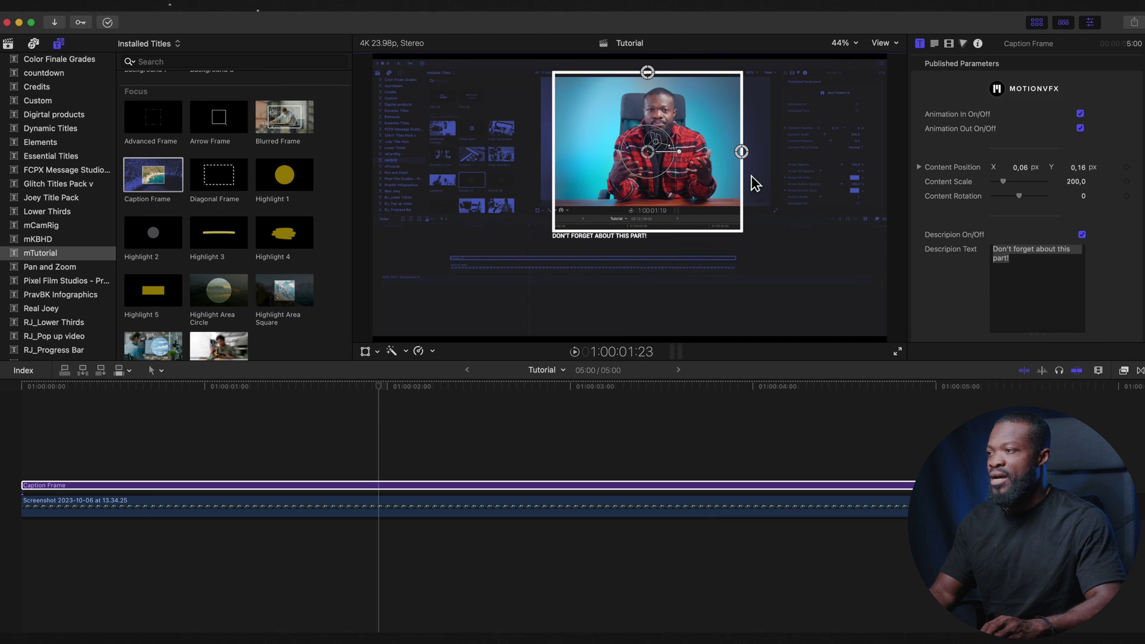
left_click_drag(747, 158, 773, 158)
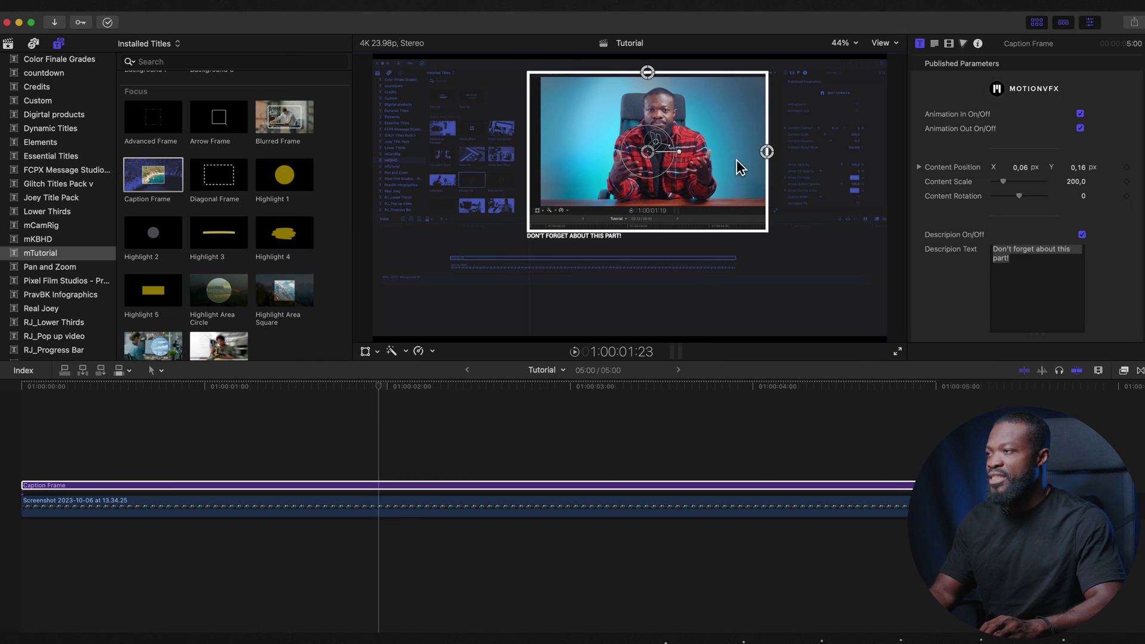
left_click_drag(654, 79, 655, 85)
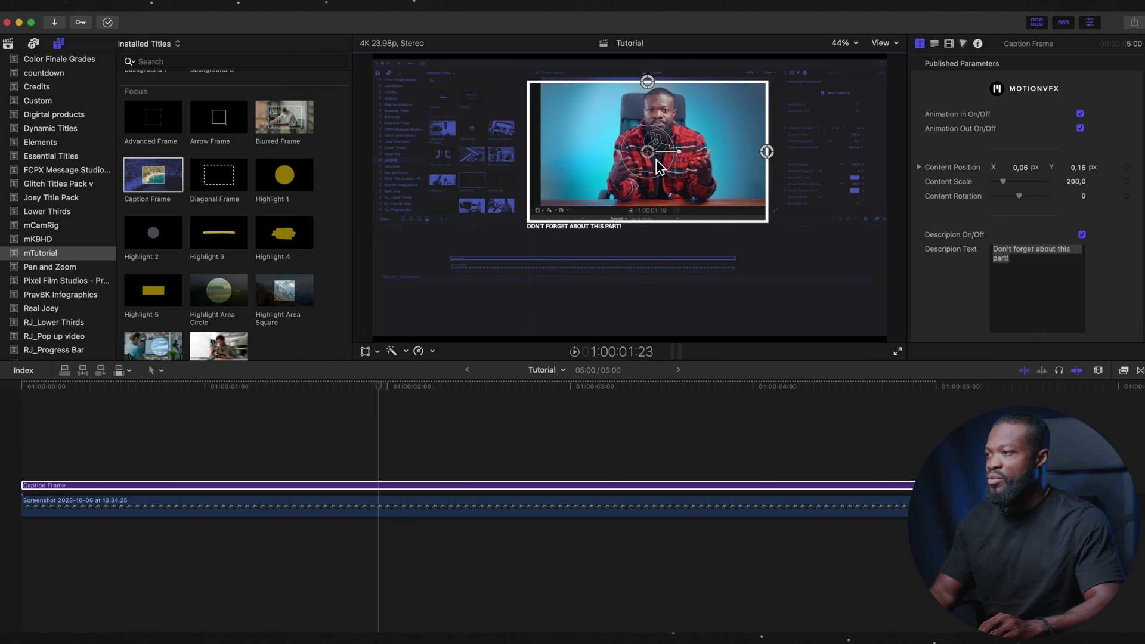
left_click(11, 464)
key("space")
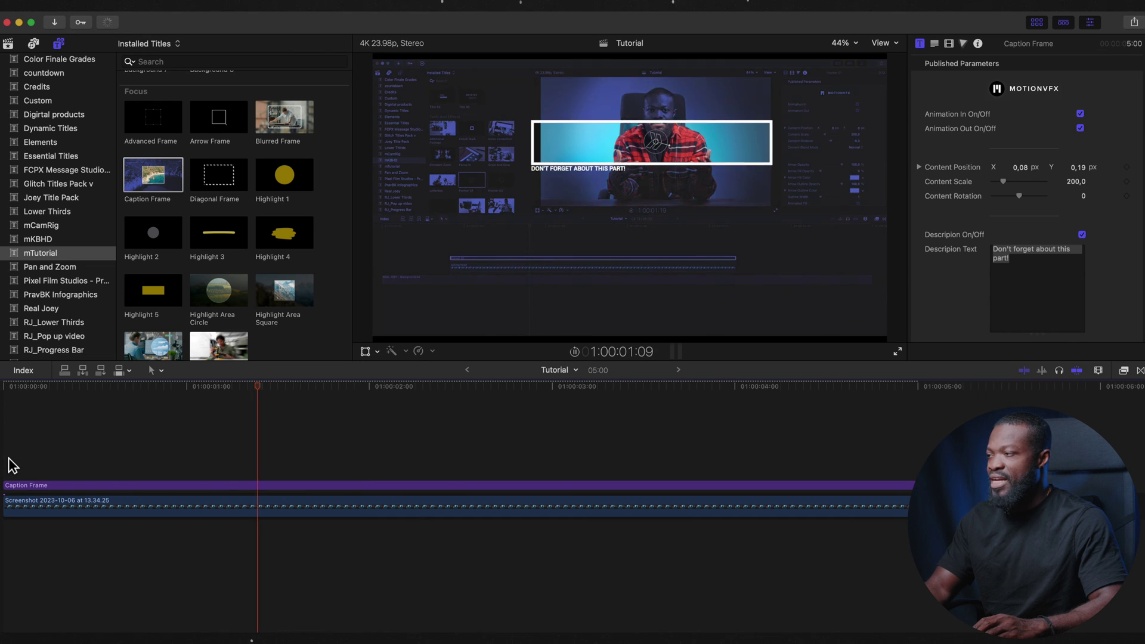
Step: Set the Caption Frame's Frame Color to Yellow and play back the result
key("space")
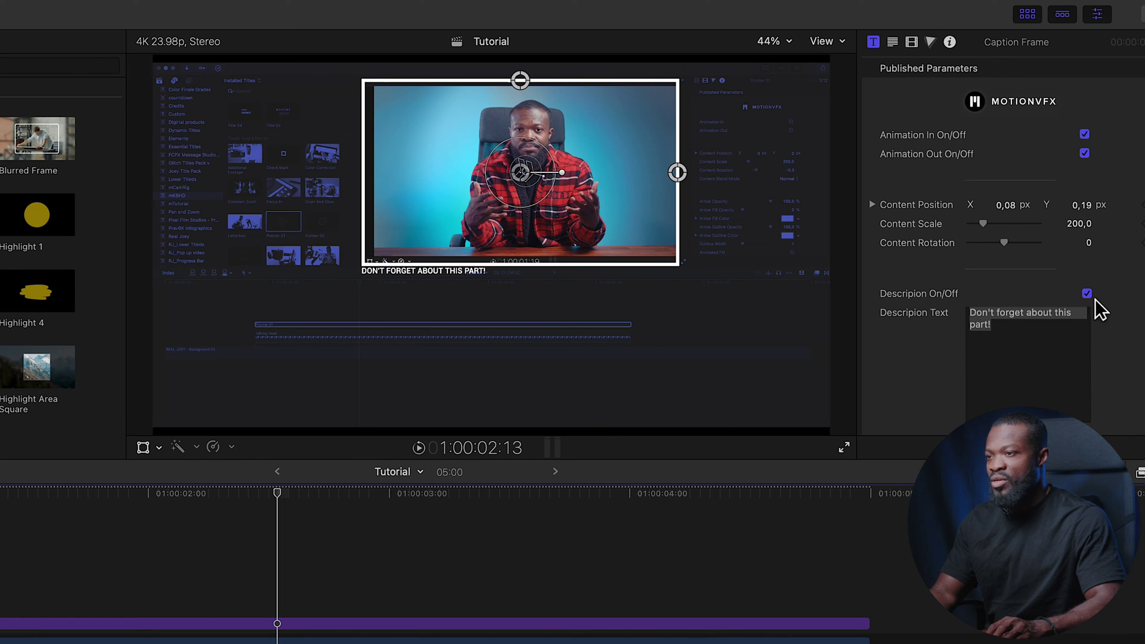
scroll(977, 253, "down", 10)
scroll(977, 255, "up", 2)
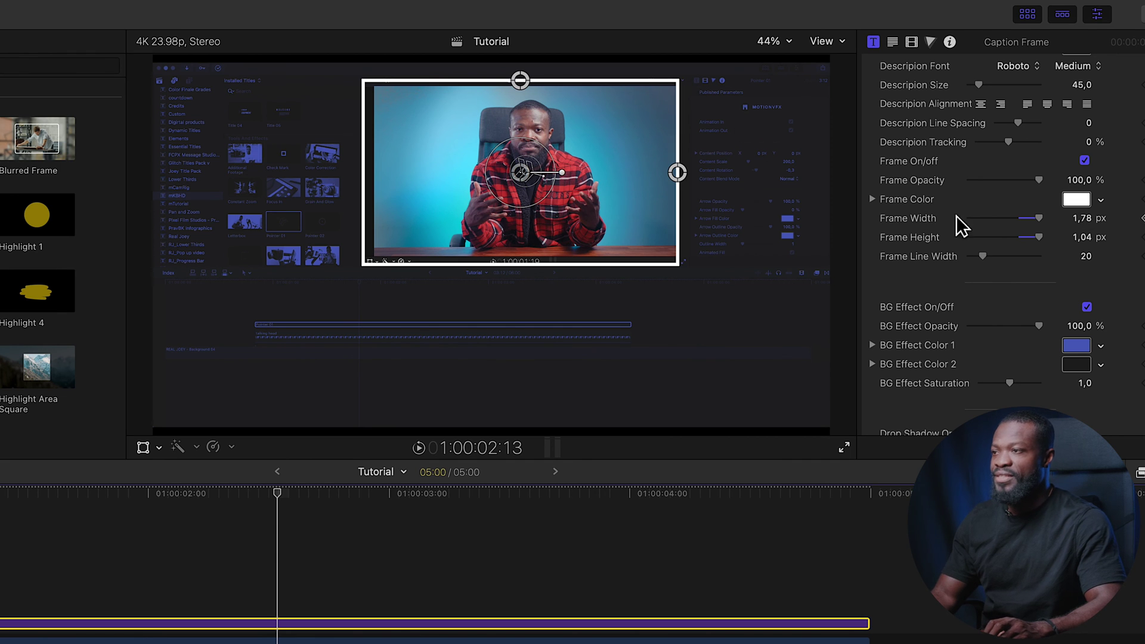
left_click(1076, 200)
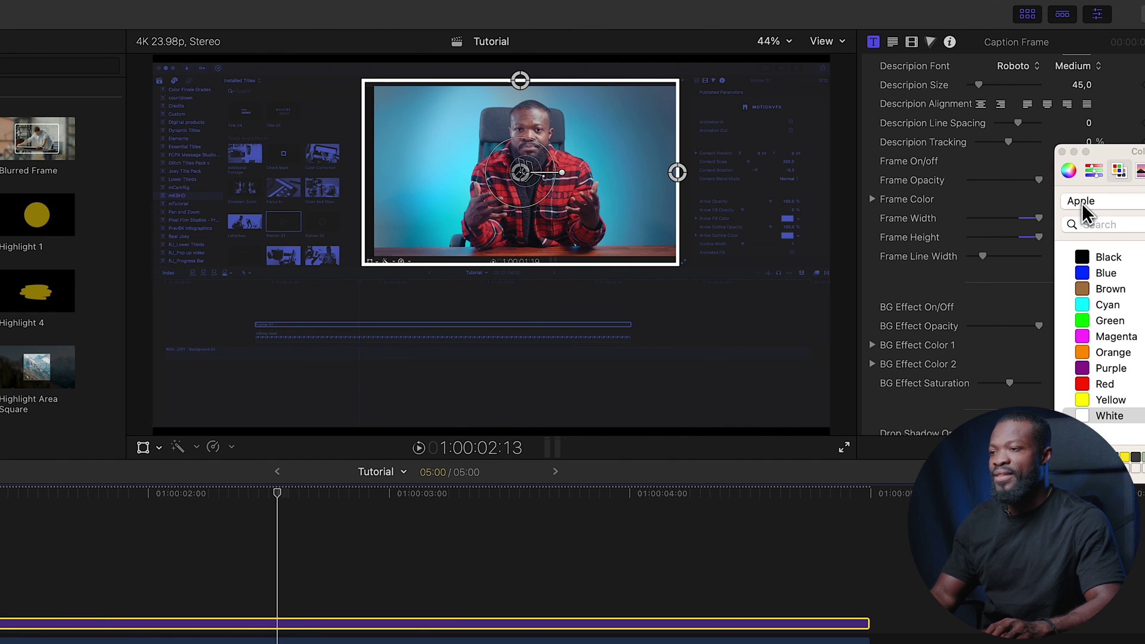
left_click(1088, 400)
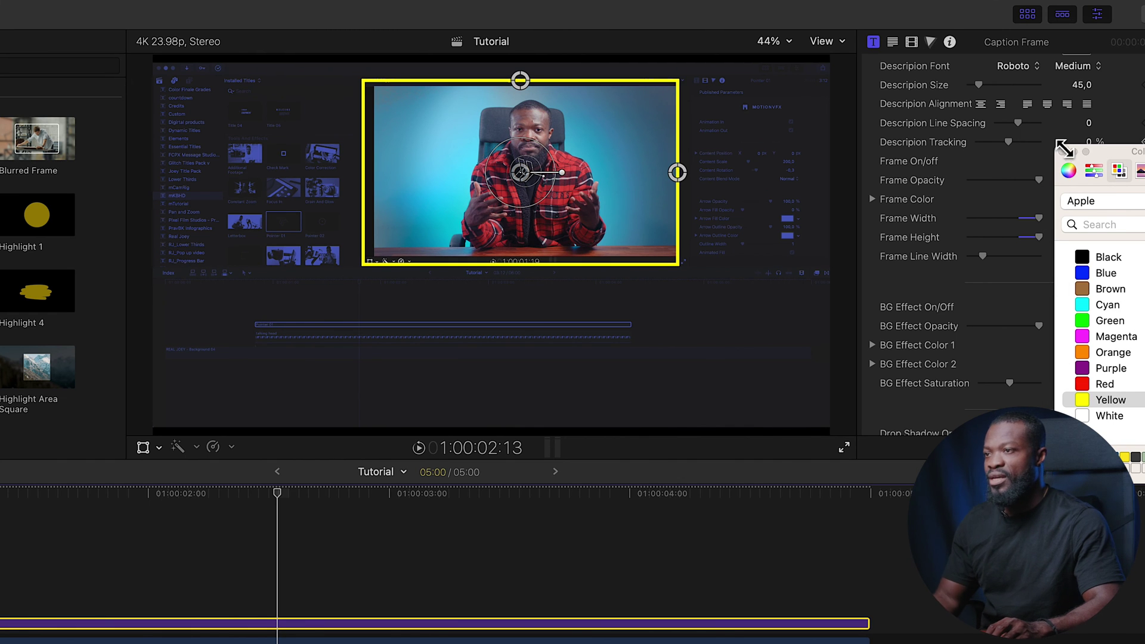
left_click(1061, 153)
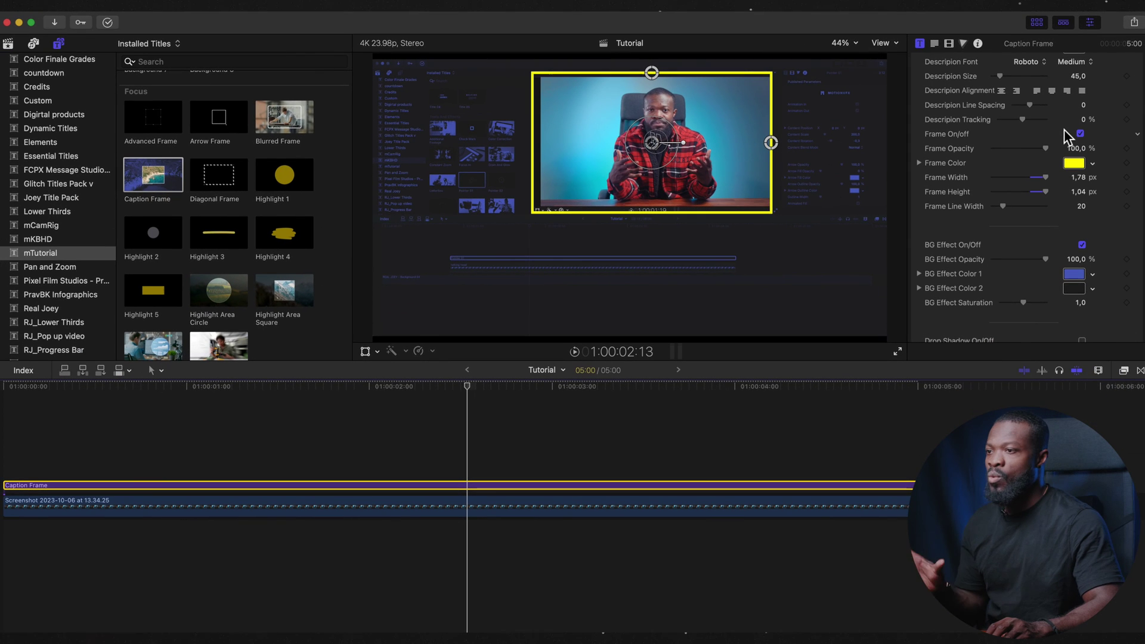
key("shift+slash")
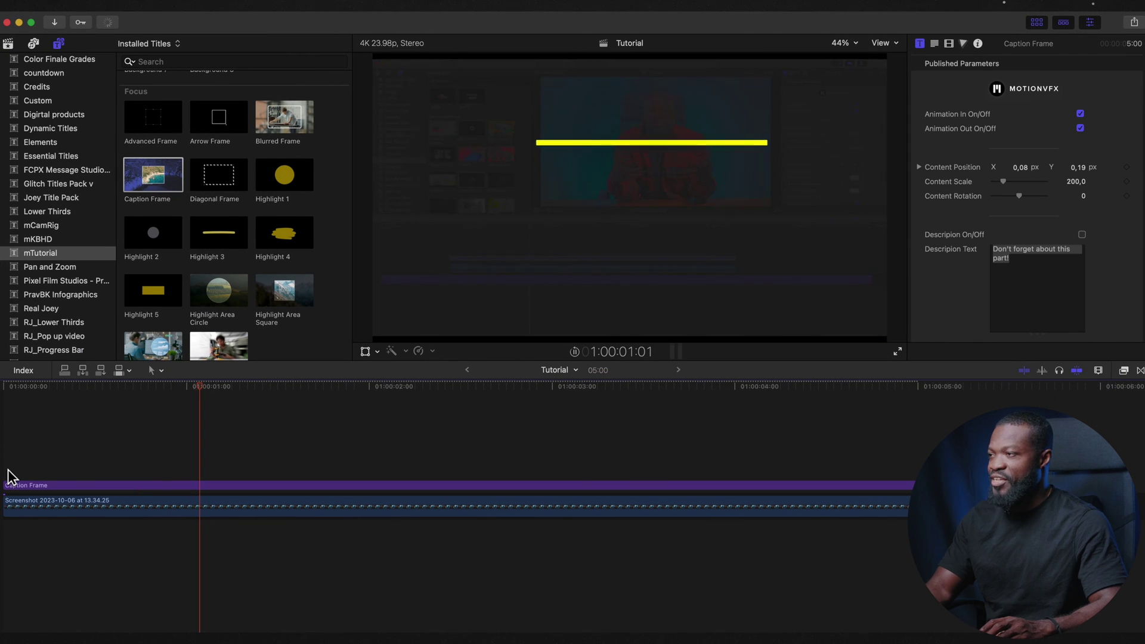